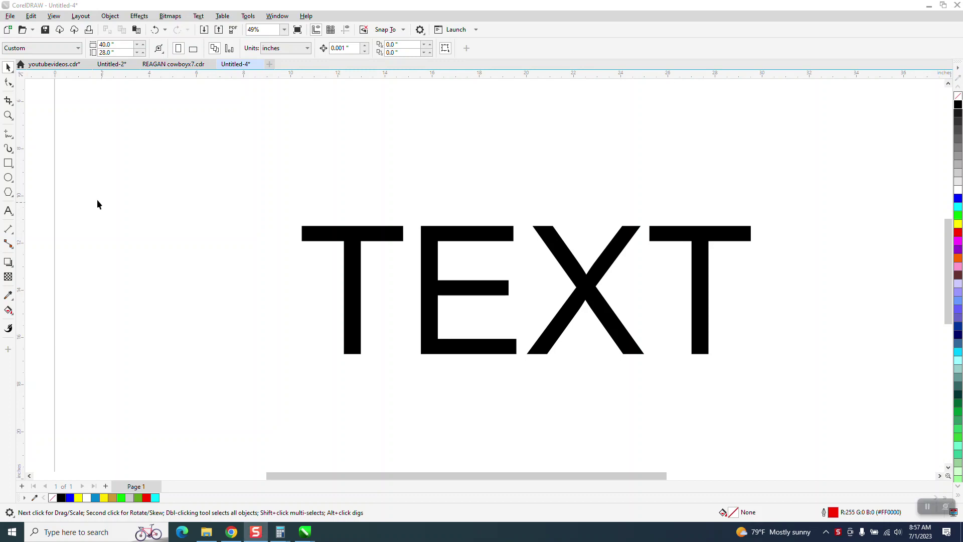
# Zoom in with a marquee around the black Arial TEXT, then select it with the Pick tool.
pyautogui.click(8, 116)
pyautogui.moveTo(284, 204); pyautogui.dragTo(803, 407)
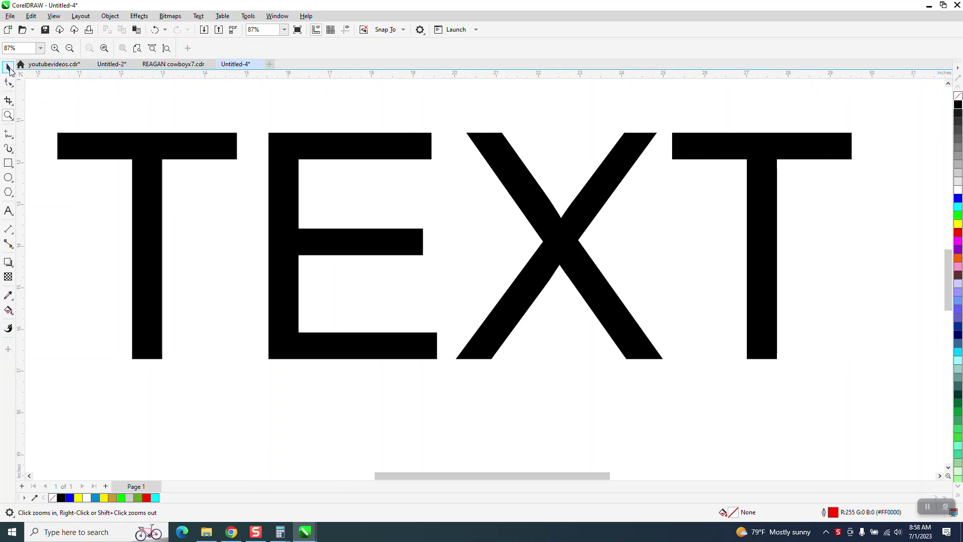
pyautogui.click(9, 68)
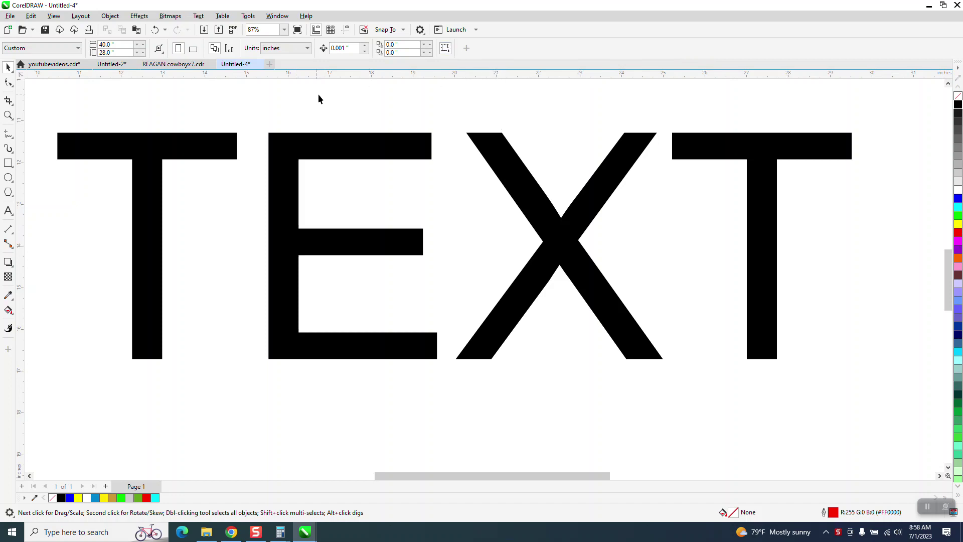
pyautogui.click(425, 153)
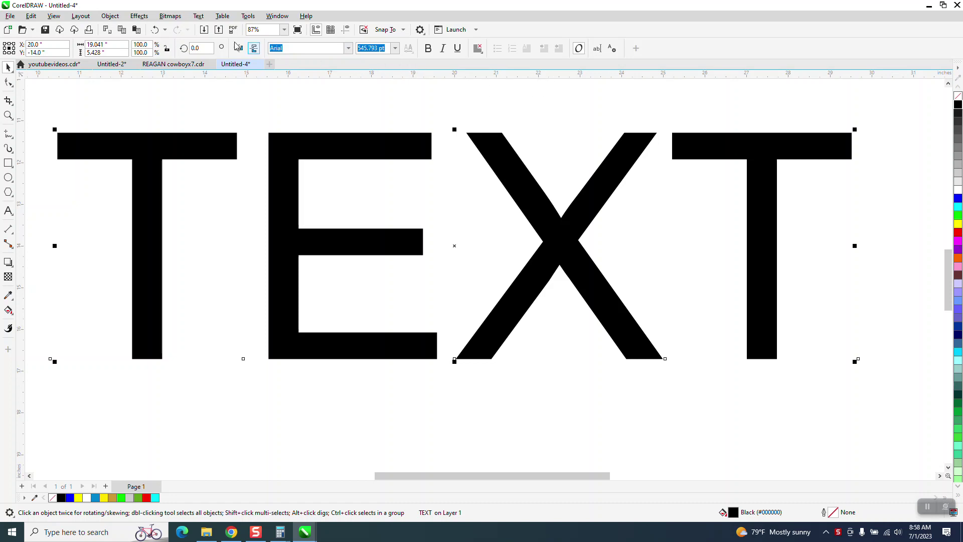
# Convert the TEXT to curves and set its outline to 36 pt, then to Hairline.
pyautogui.click(115, 18)
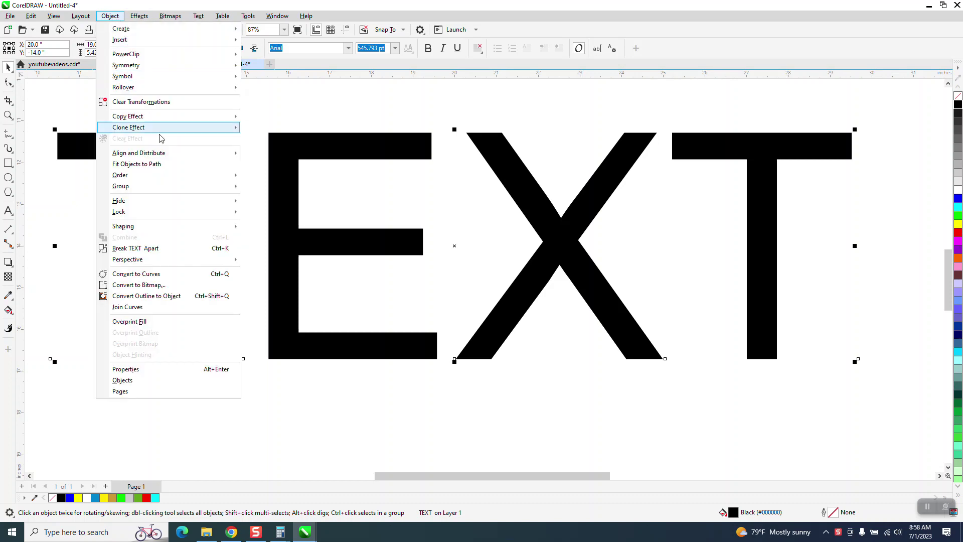
pyautogui.click(160, 275)
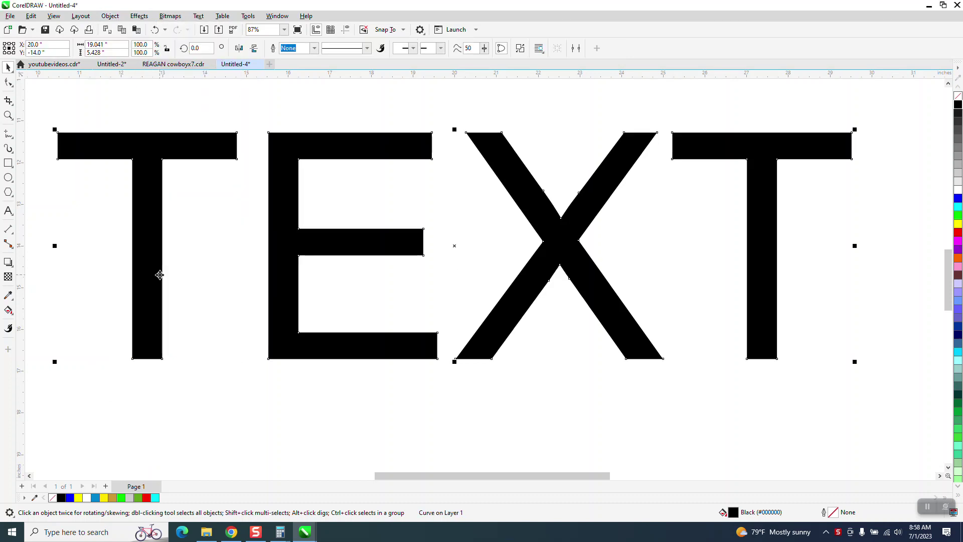
pyautogui.click(314, 49)
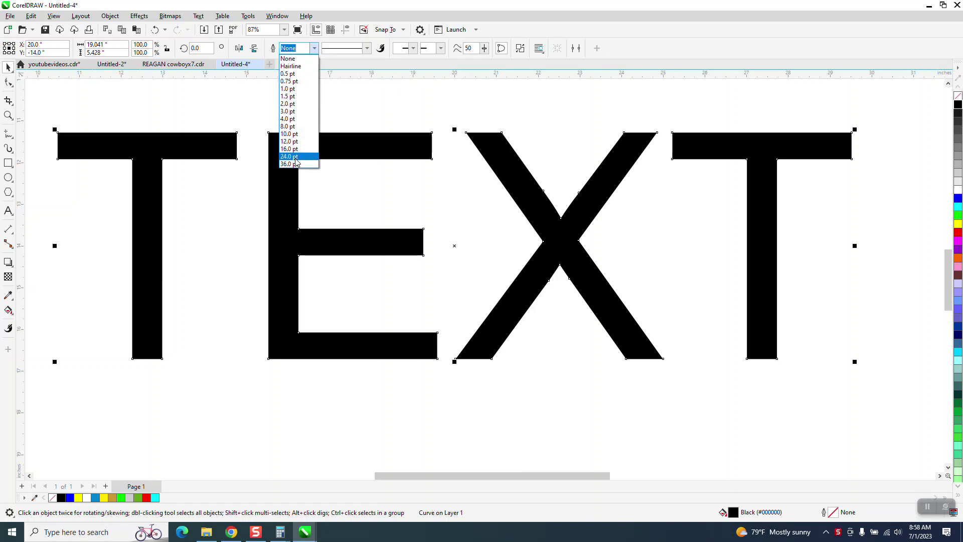
pyautogui.click(296, 164)
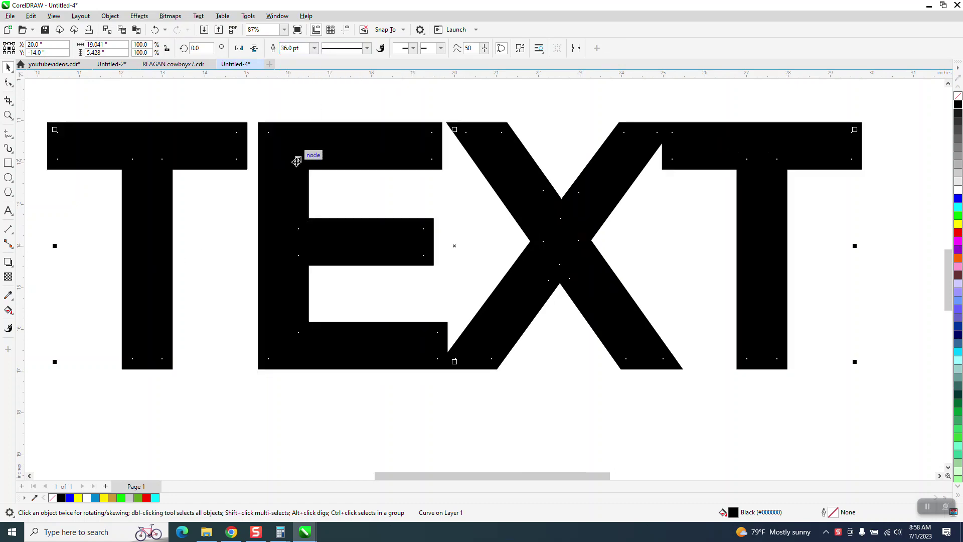
pyautogui.click(314, 49)
pyautogui.click(296, 67)
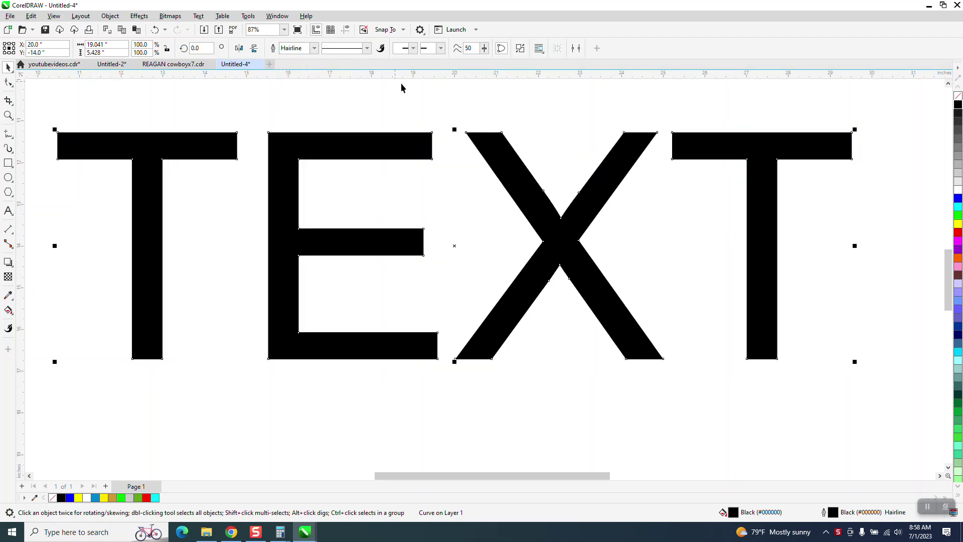
pyautogui.click(343, 94)
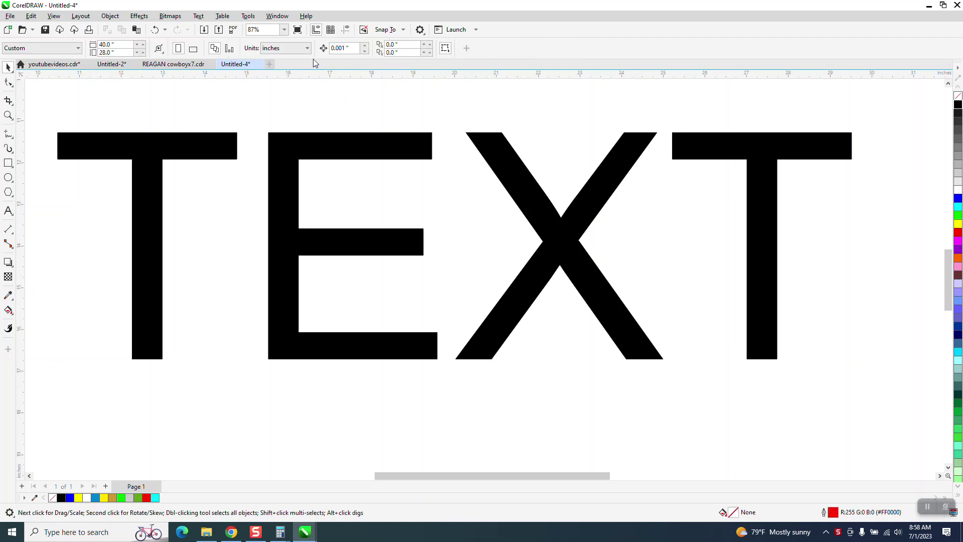
pyautogui.click(383, 147)
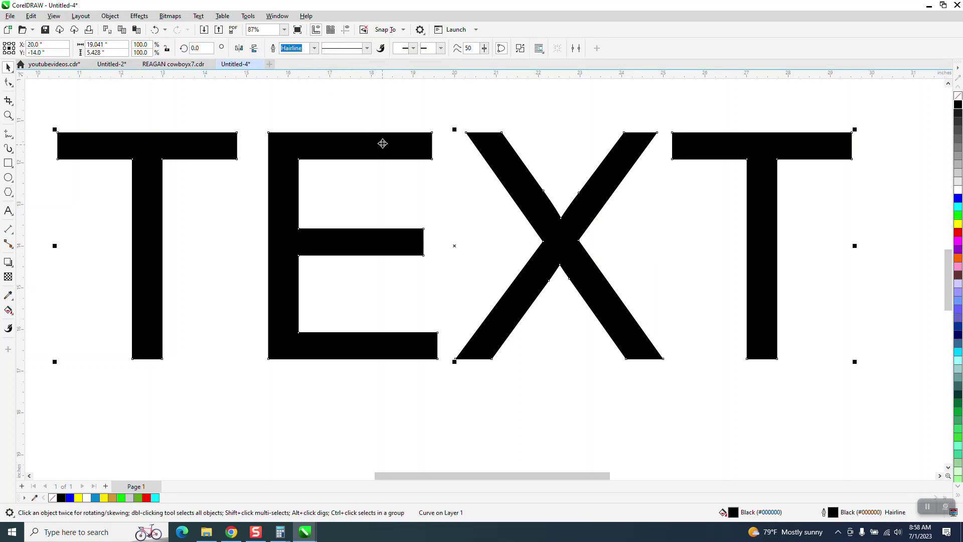
pyautogui.click(384, 113)
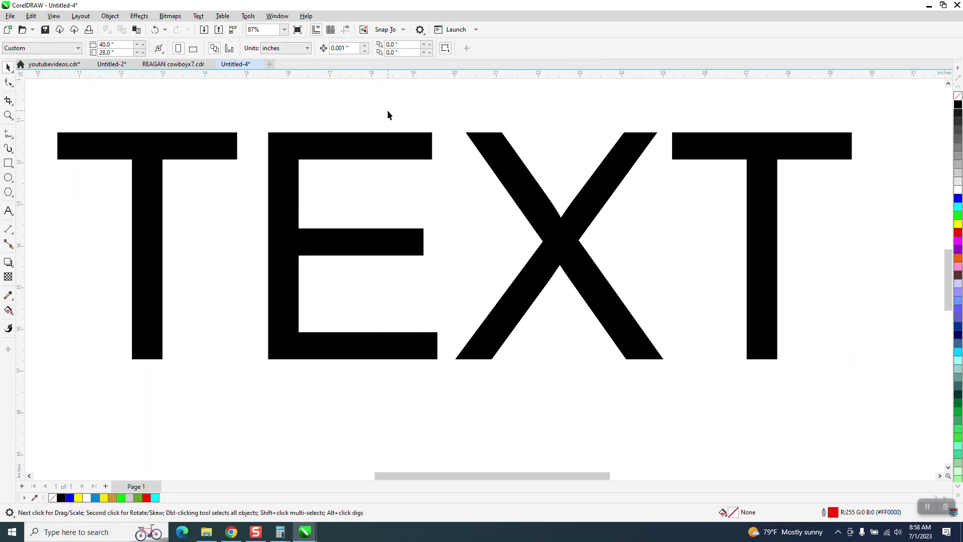
# Cancel the document-defaults prompt, select the TEXT curves and open their Outline Pen settings.
pyautogui.hotkey('shift', 'F11')
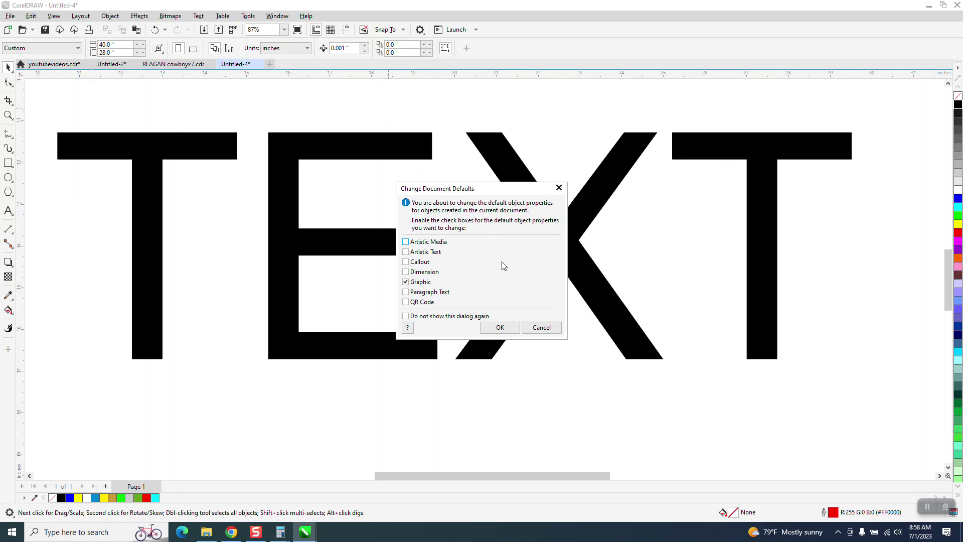
pyautogui.click(551, 327)
pyautogui.click(414, 152)
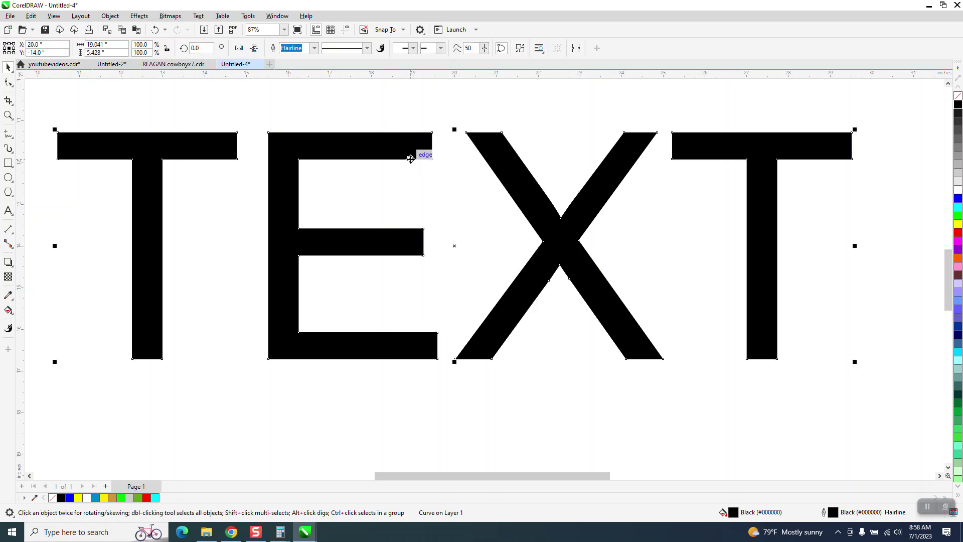
pyautogui.press('F12')
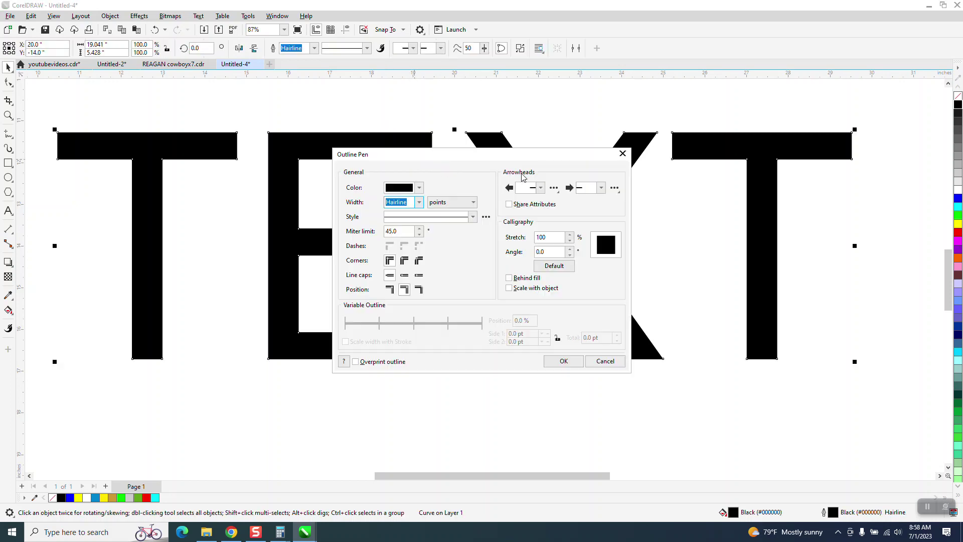
# Give the TEXT curves a 24.0 pt yellow outline and apply it.
pyautogui.click(422, 203)
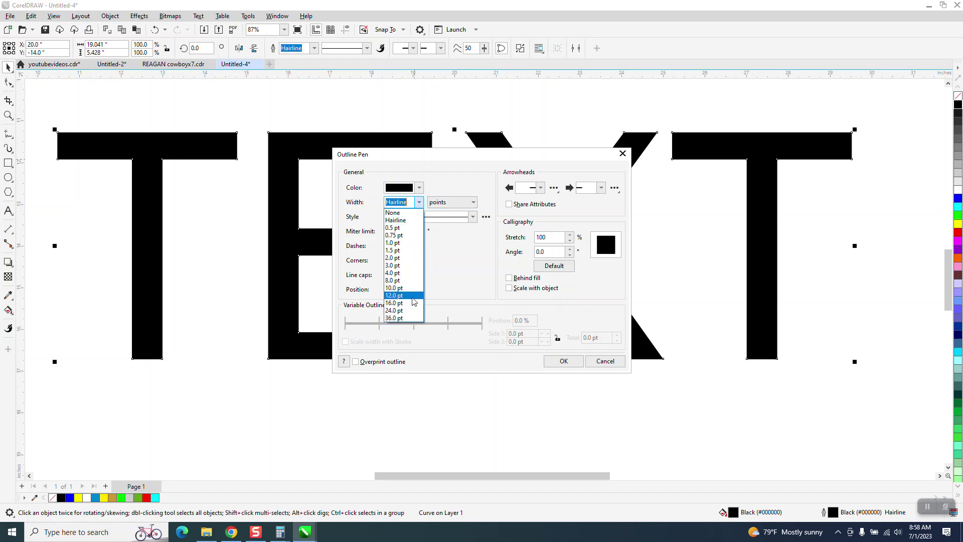
pyautogui.click(407, 311)
pyautogui.click(420, 204)
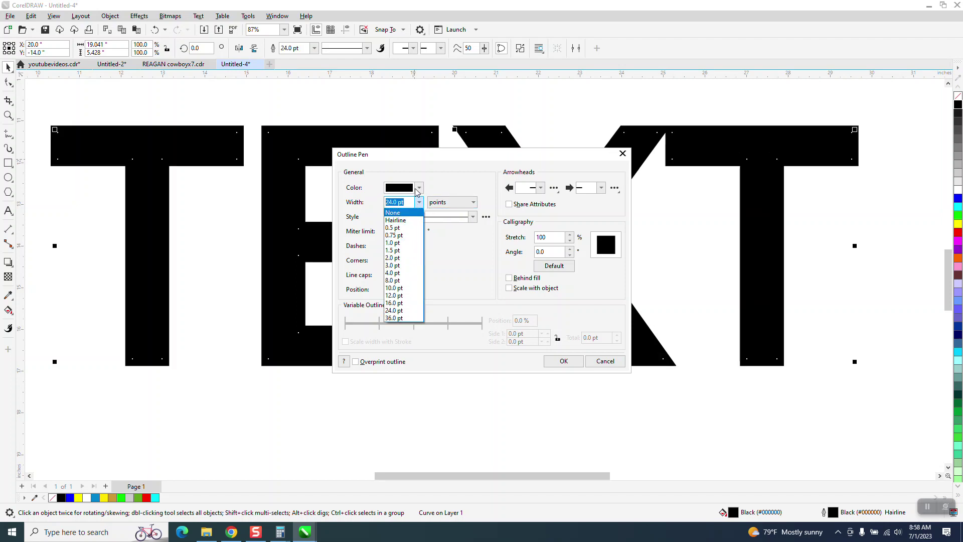
pyautogui.click(419, 190)
pyautogui.click(420, 189)
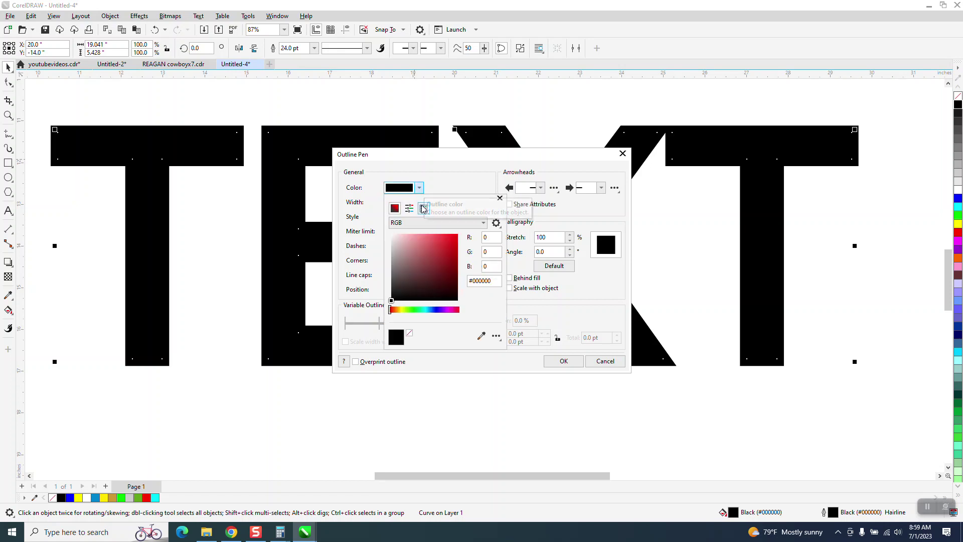
pyautogui.click(424, 208)
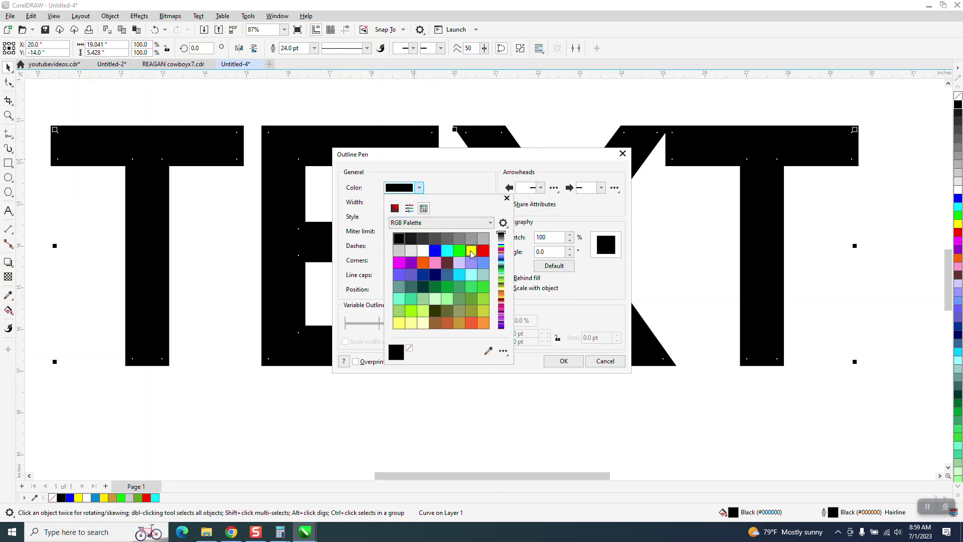
pyautogui.click(471, 250)
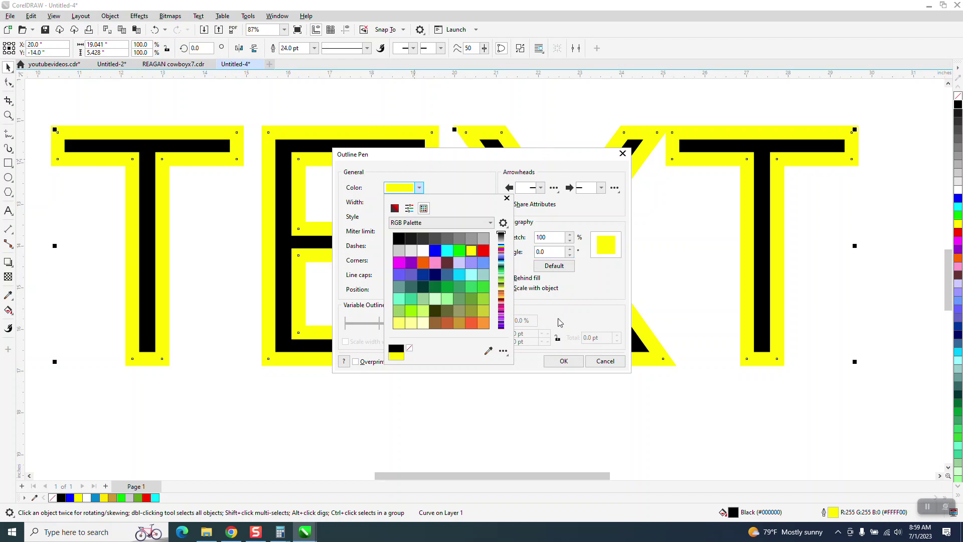
pyautogui.click(568, 362)
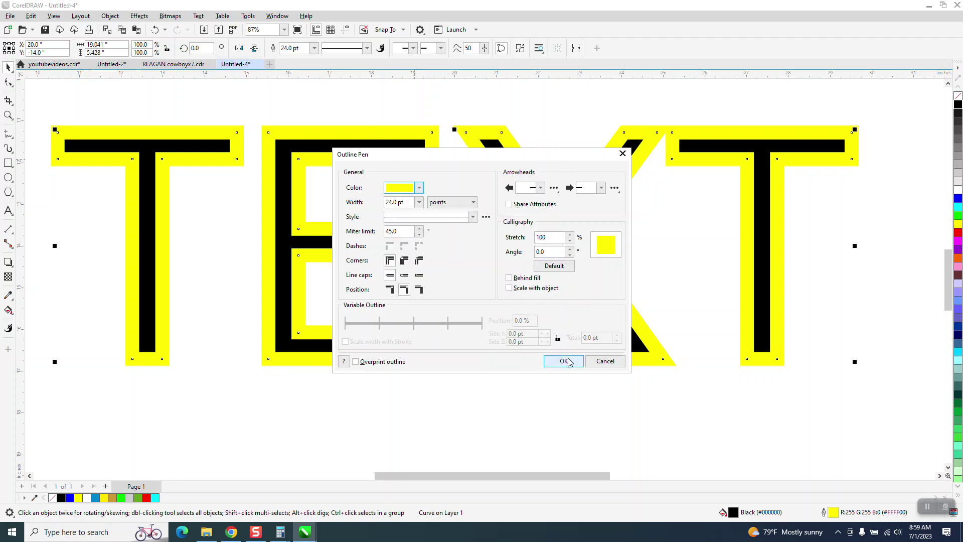
pyautogui.click(563, 361)
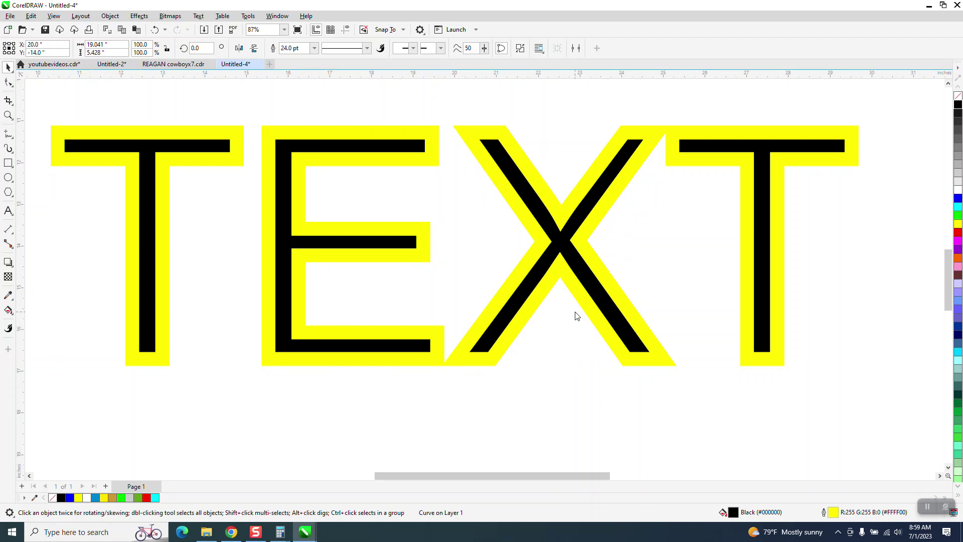
# In Outline Pen, try an inside outline at 2.0 pt and 4.0 pt, then centre it.
pyautogui.press('F12')
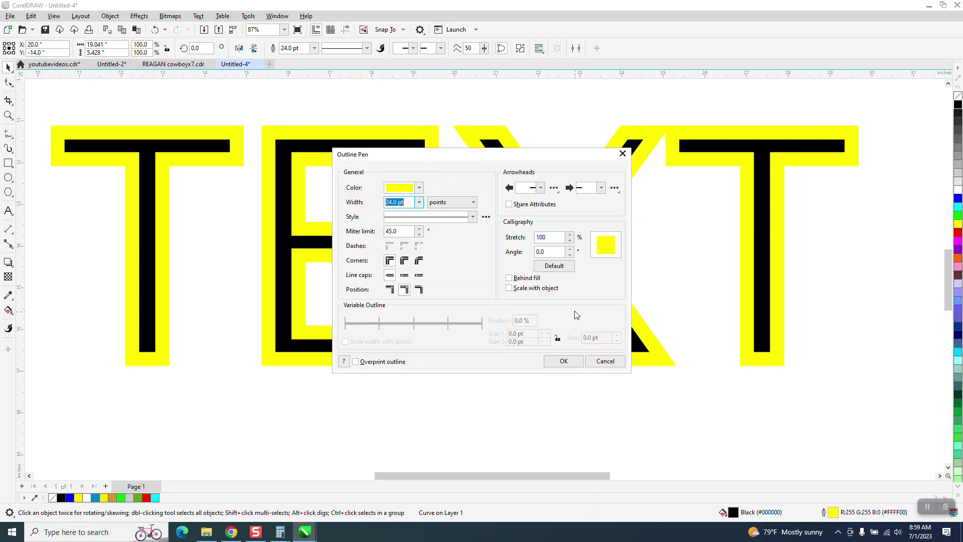
pyautogui.click(422, 291)
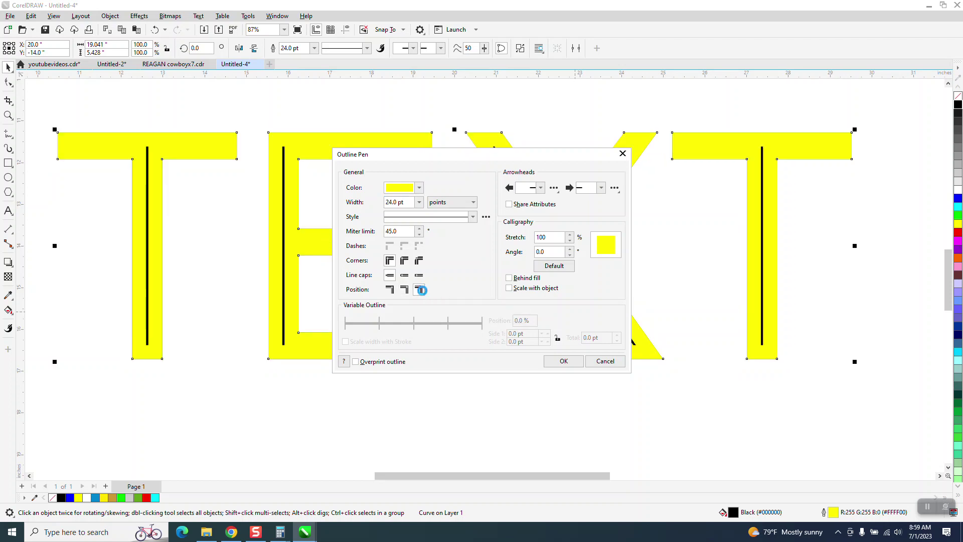
pyautogui.click(419, 201)
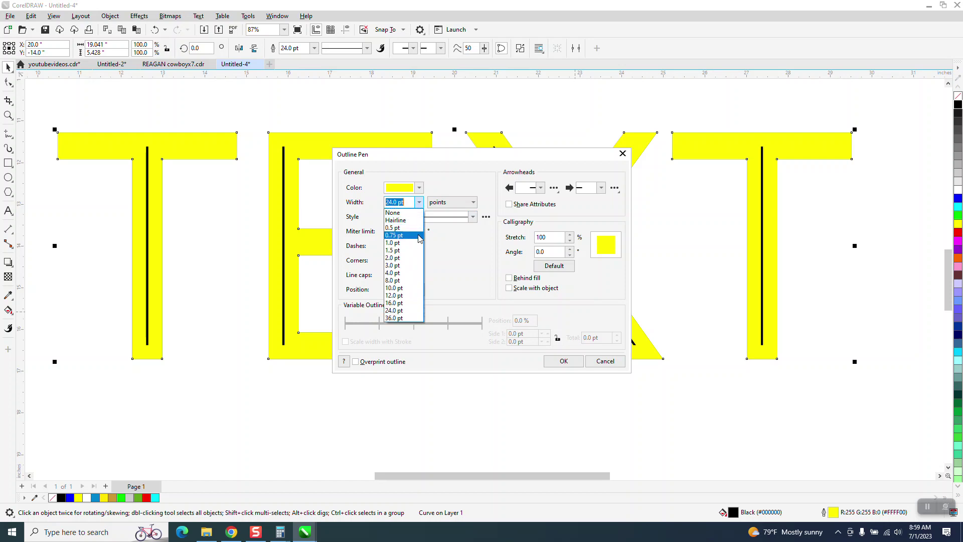
pyautogui.click(410, 258)
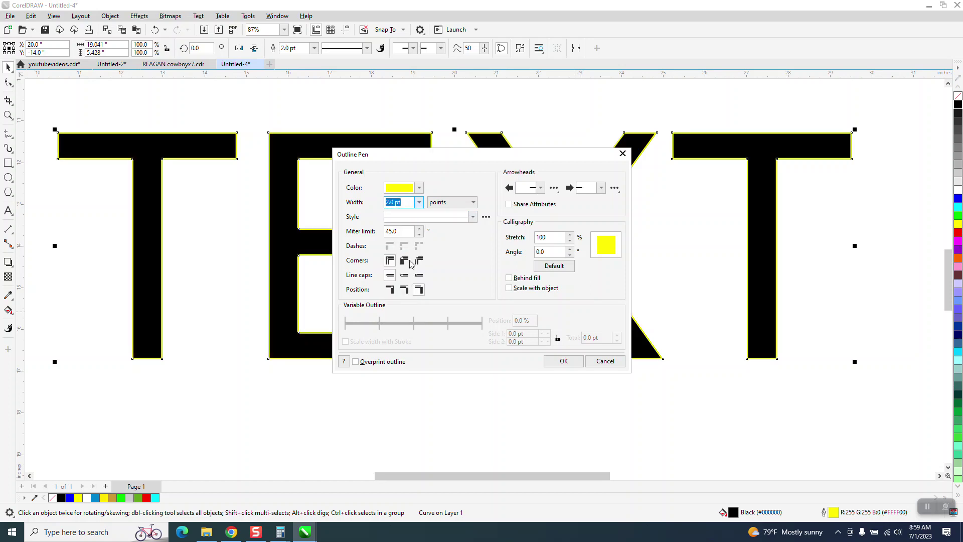
pyautogui.click(419, 202)
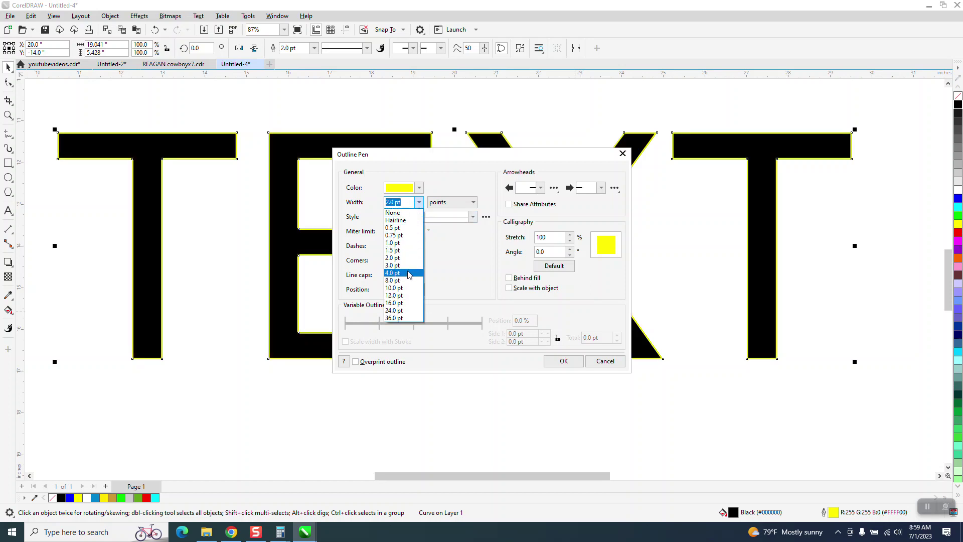
pyautogui.click(409, 273)
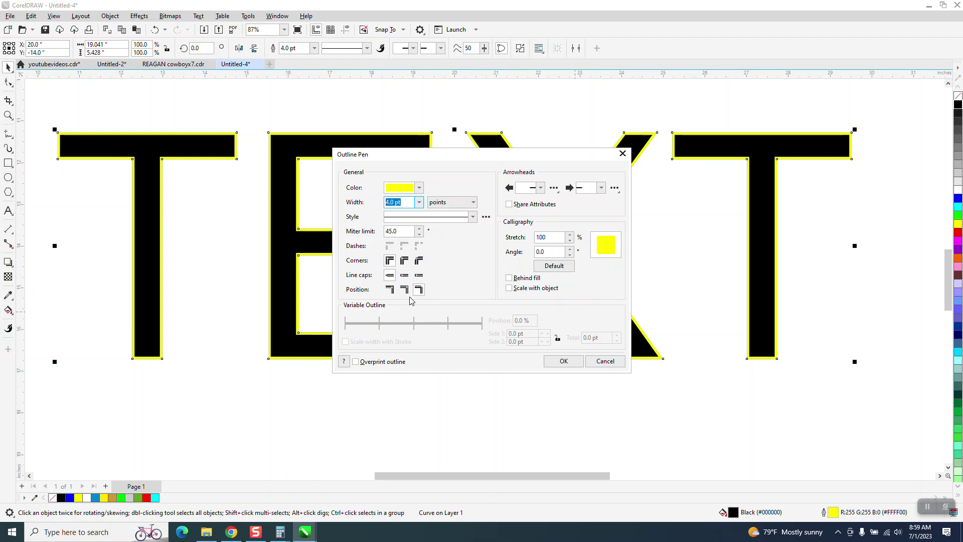
pyautogui.click(405, 289)
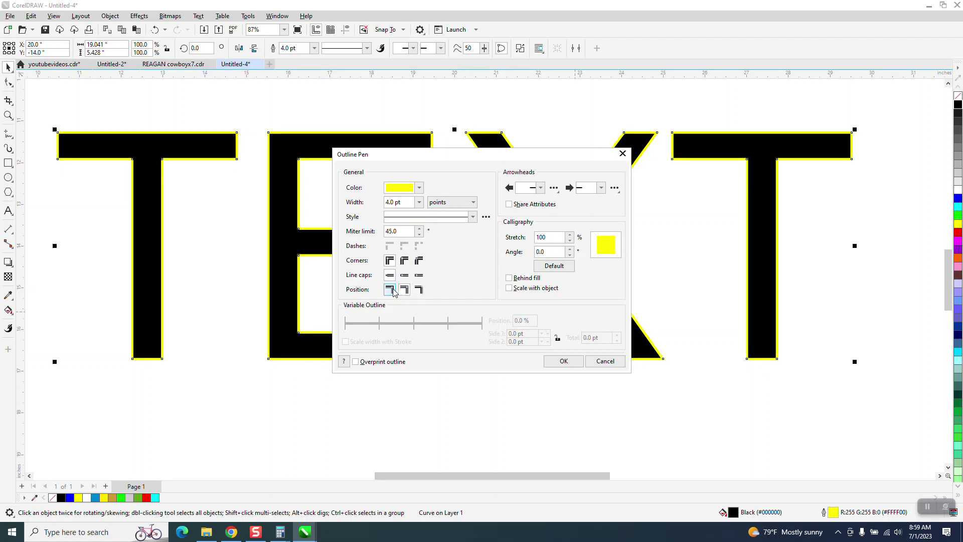
# Try an outside, then inside 16.0 pt outline, and close the dialog without applying.
pyautogui.click(389, 290)
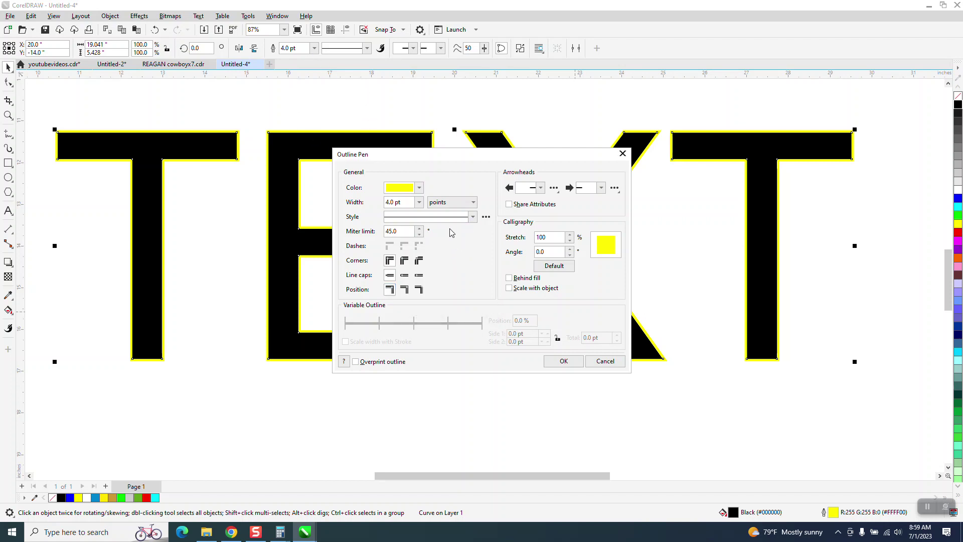
pyautogui.click(419, 201)
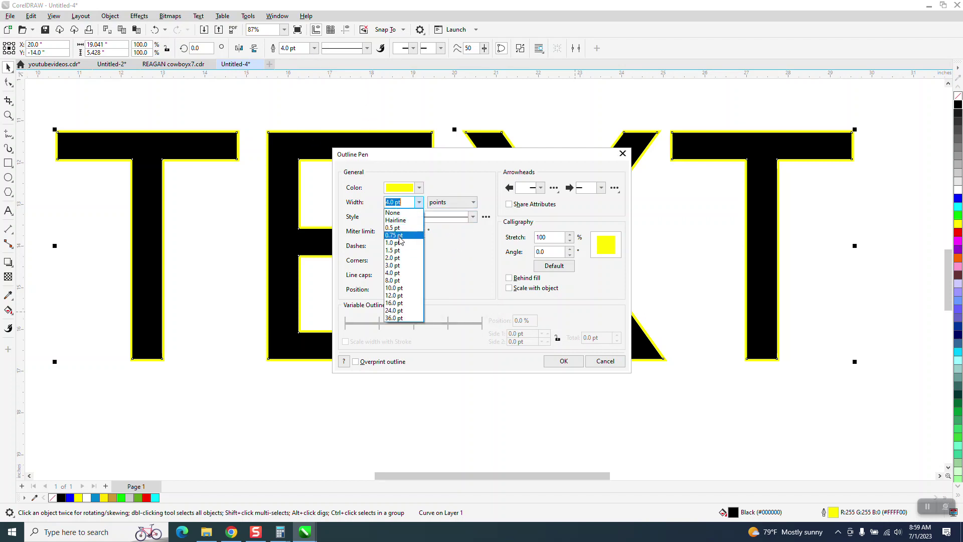
pyautogui.click(398, 302)
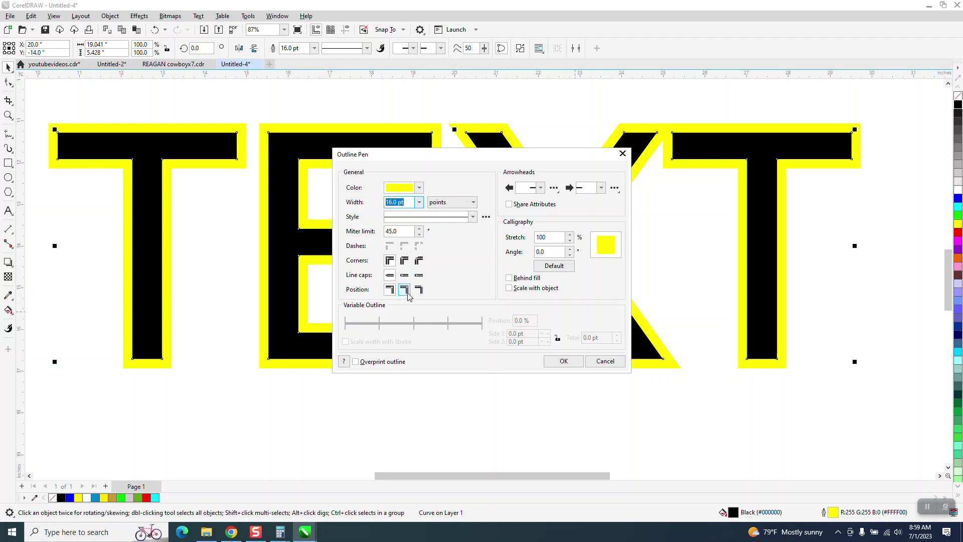
pyautogui.click(404, 289)
pyautogui.click(418, 290)
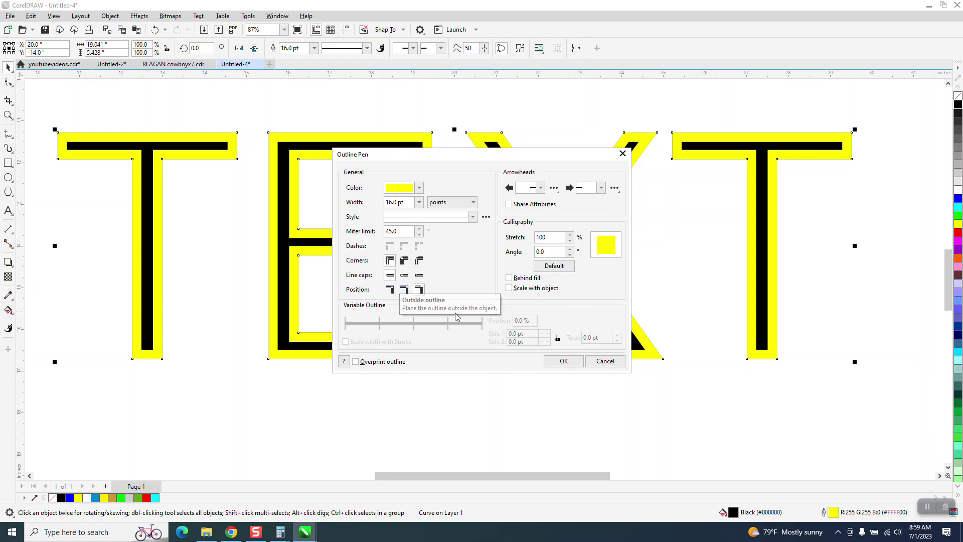
pyautogui.click(607, 362)
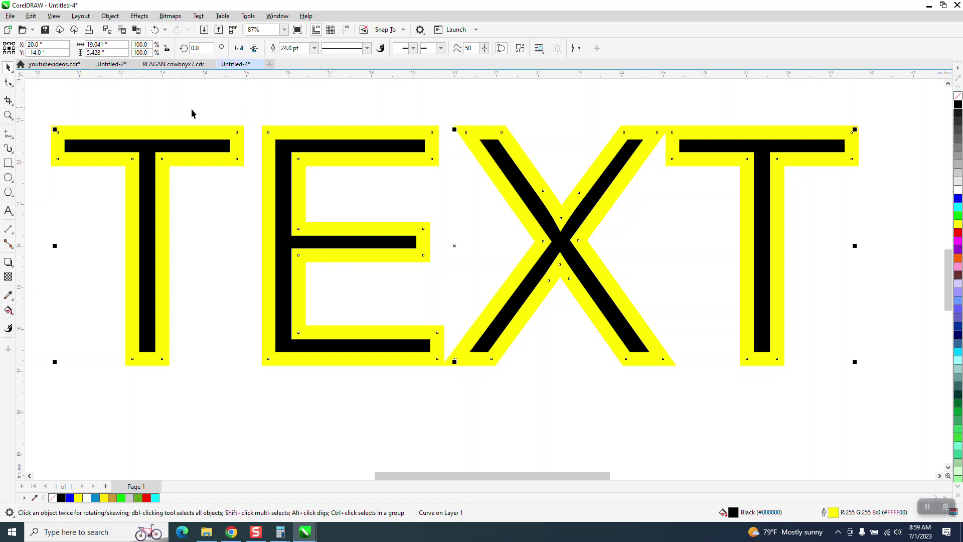
# Delete the yellow-outlined TEXT curves from the page.
pyautogui.moveTo(50, 96); pyautogui.dragTo(844, 386)
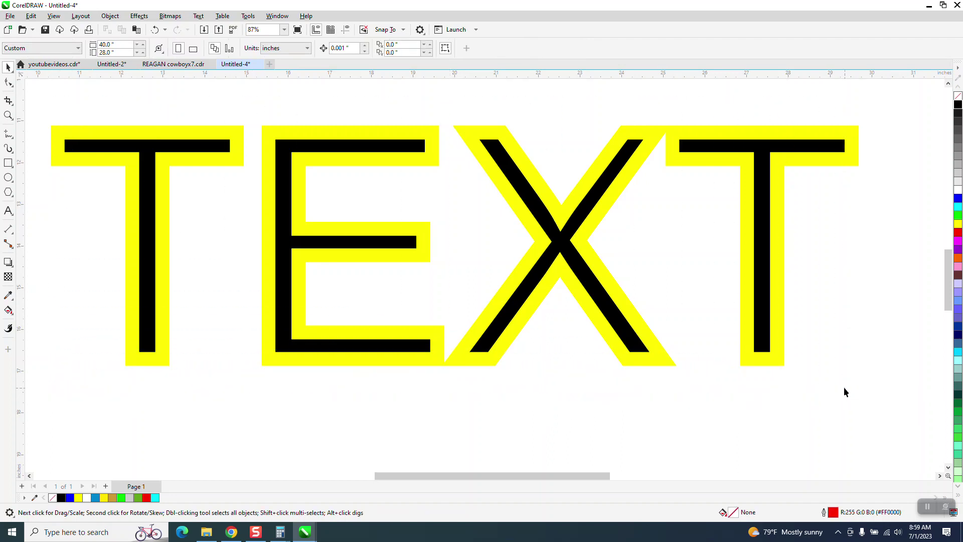
pyautogui.click(777, 335)
pyautogui.press('Delete')
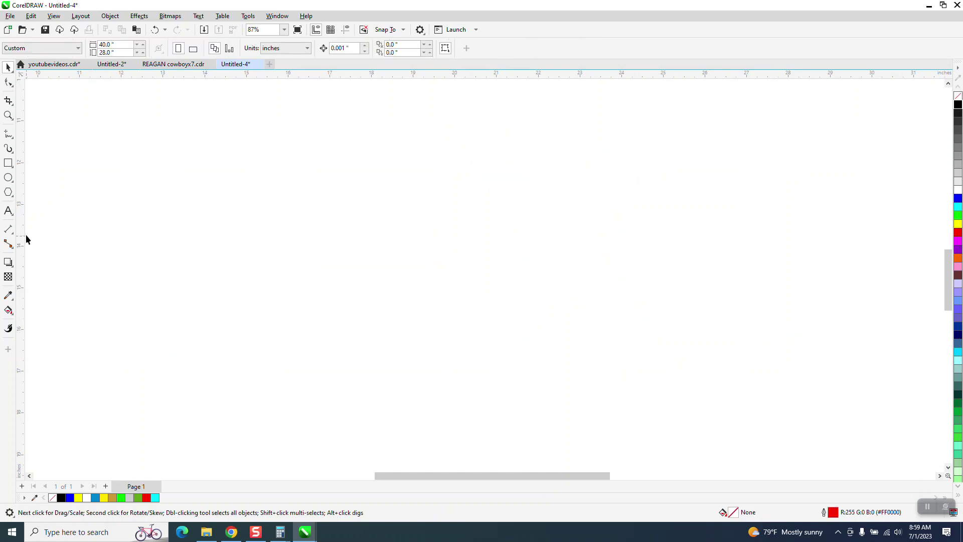
# Type a new 'TEXT' in Arial and enlarge it to about 201 pt.
pyautogui.click(8, 210)
pyautogui.click(383, 256)
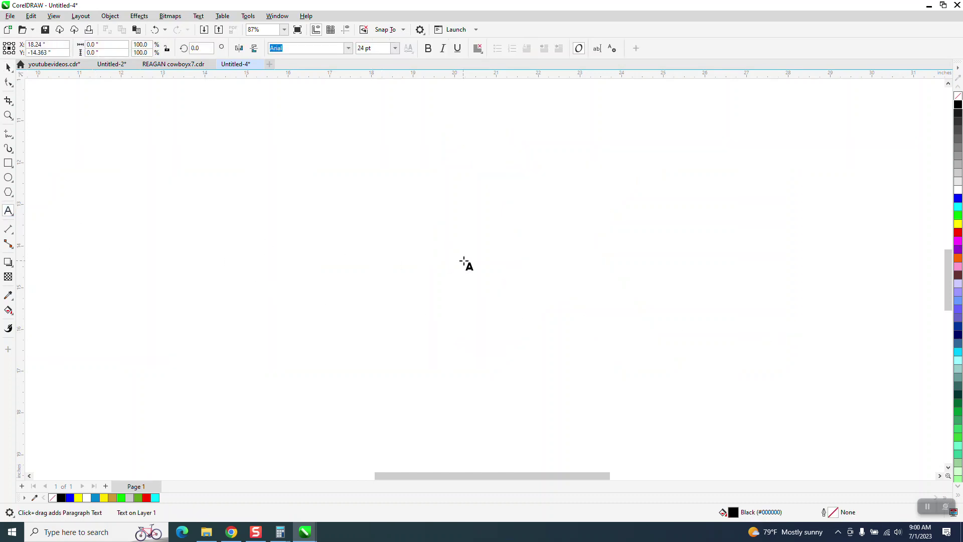
pyautogui.write('TEXT')
pyautogui.press('Escape')
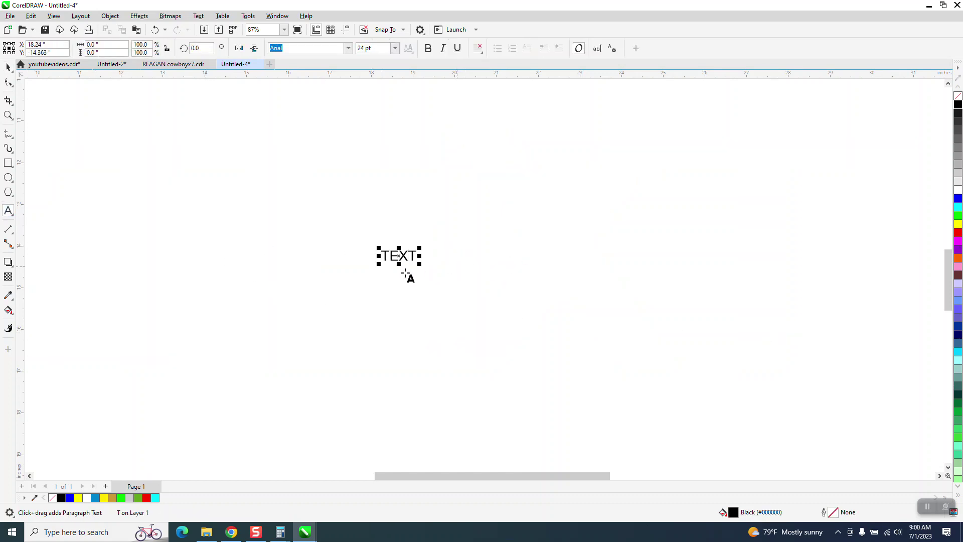
pyautogui.moveTo(420, 263); pyautogui.dragTo(678, 382)
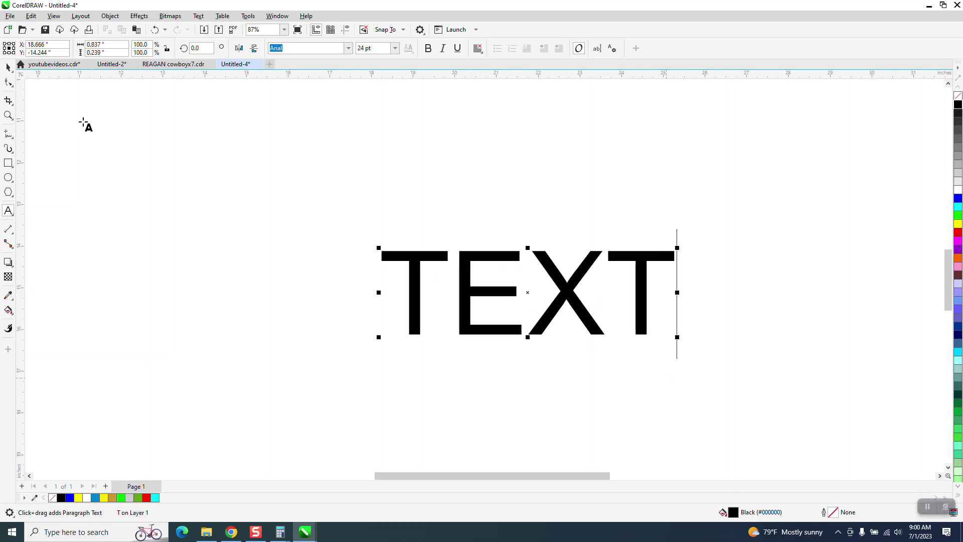
# Move the TEXT up and left toward the page centre, then deselect it.
pyautogui.click(8, 68)
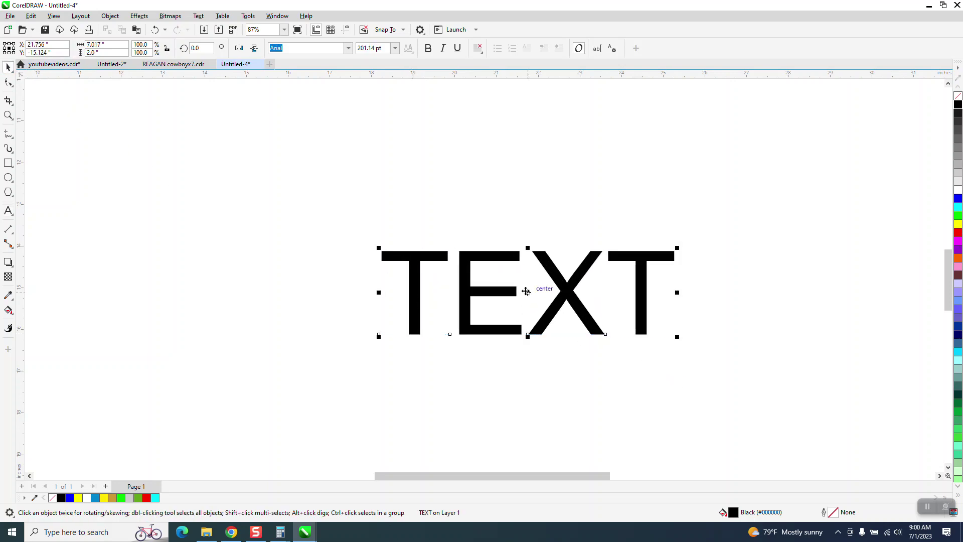
pyautogui.moveTo(527, 292); pyautogui.dragTo(460, 246)
pyautogui.click(437, 161)
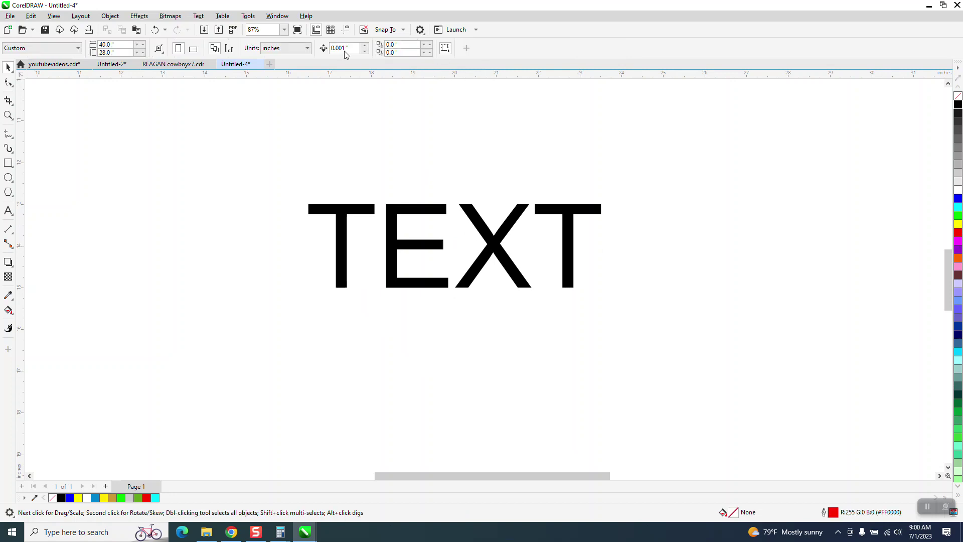
# Search Customization commands for 'OUTLINE' and drag the Outline Pen (F12) button onto the property bar.
pyautogui.click(250, 20)
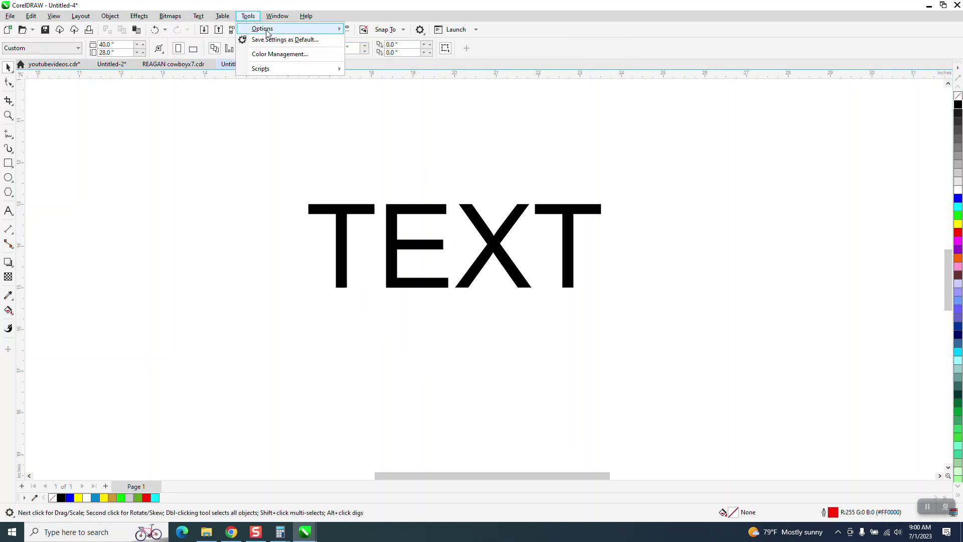
pyautogui.moveTo(268, 30)
pyautogui.click(386, 43)
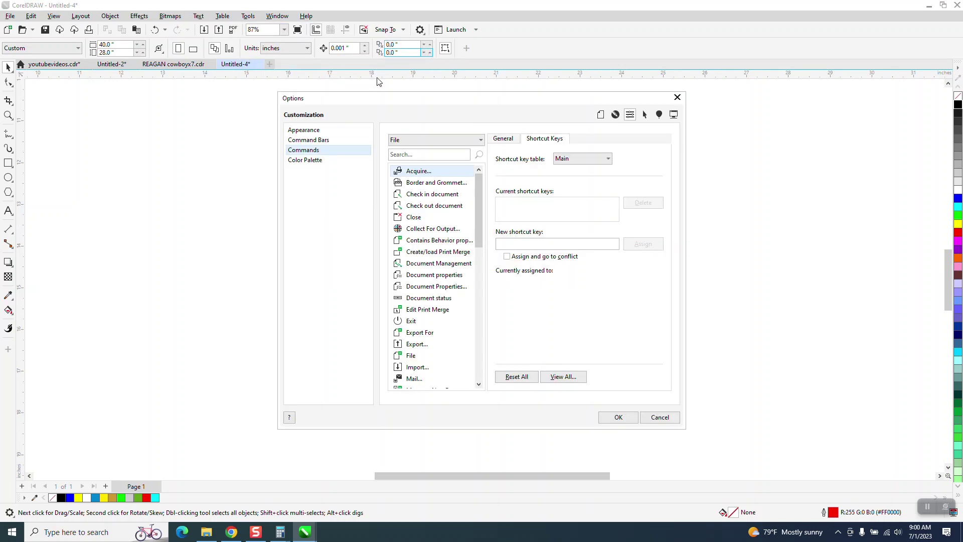
pyautogui.click(451, 154)
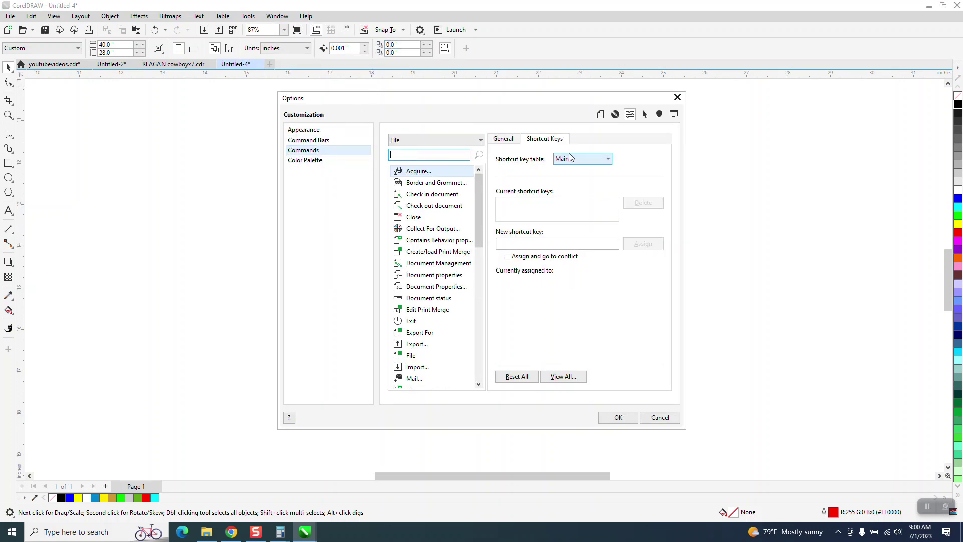
pyautogui.write('OUTLINE')
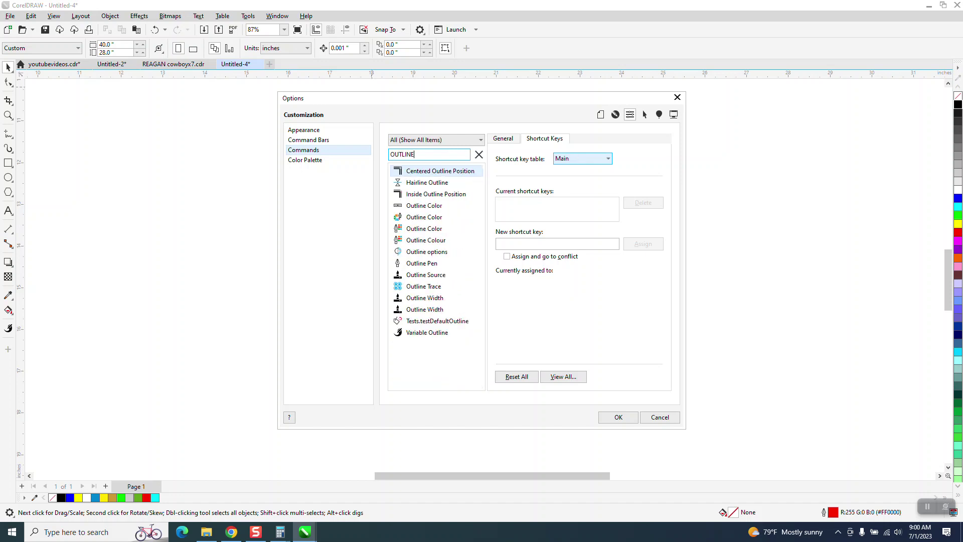
pyautogui.click(433, 266)
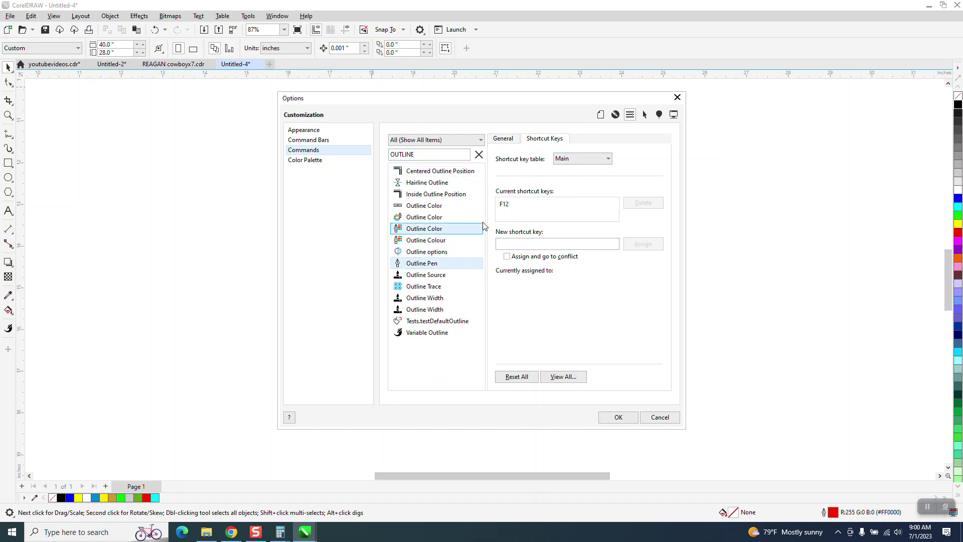
pyautogui.click(509, 210)
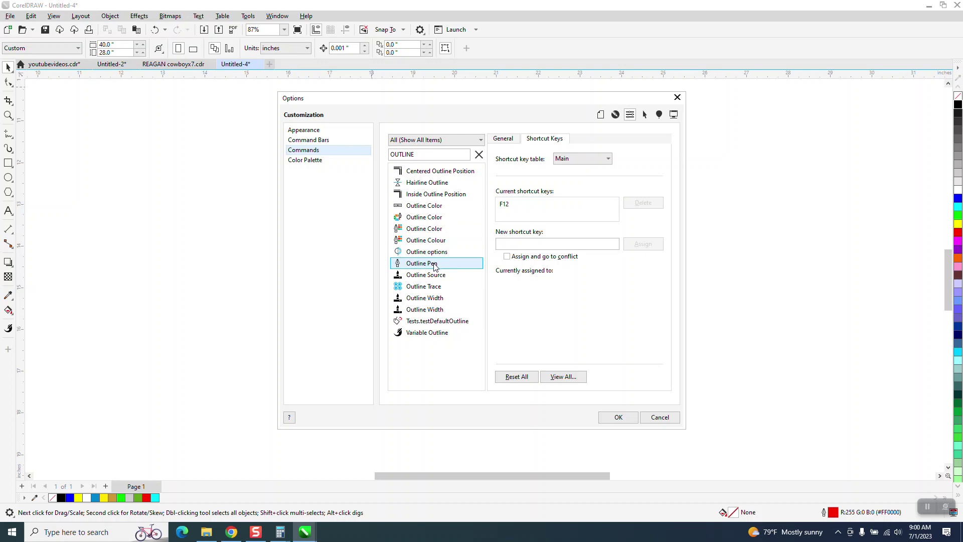
pyautogui.moveTo(434, 266)
pyautogui.mouseDown()
pyautogui.moveTo(518, 221)
pyautogui.moveTo(519, 50)
pyautogui.mouseUp()
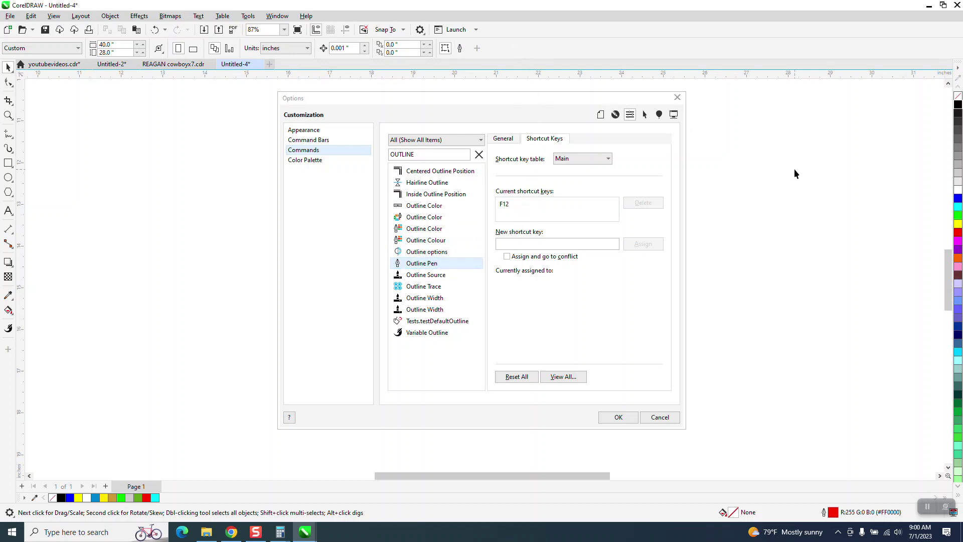
pyautogui.click(619, 417)
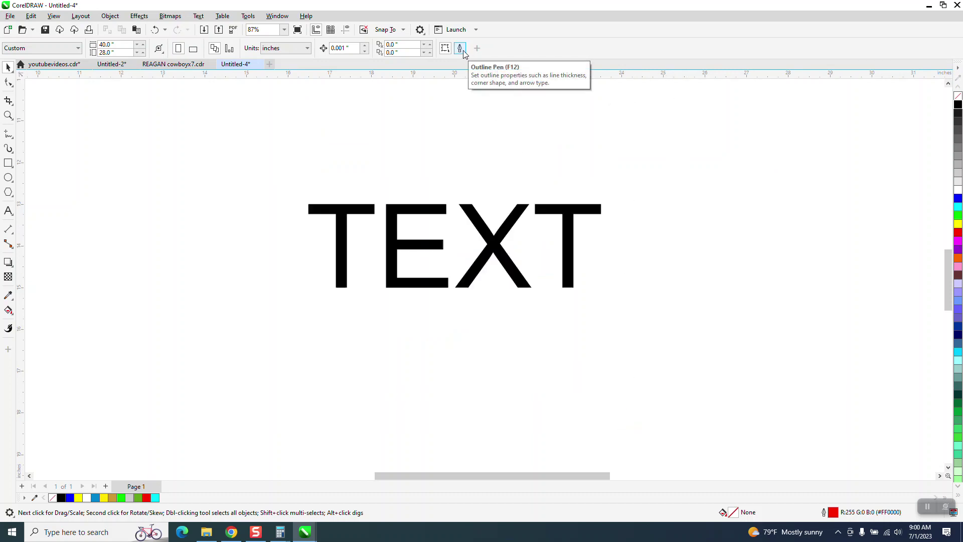
pyautogui.click(569, 228)
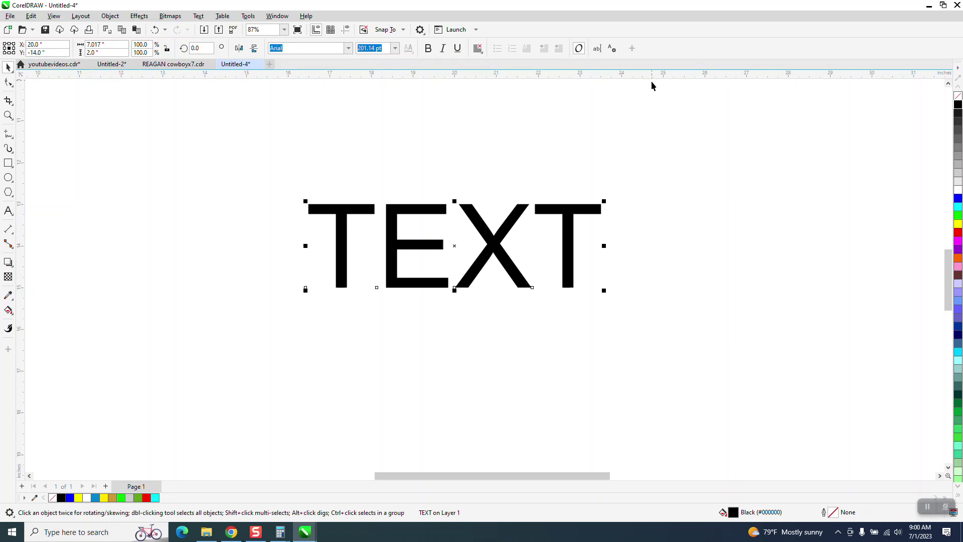
# Reselect the TEXT, review the property bar's item list, close it, and open Tools.
pyautogui.click(631, 132)
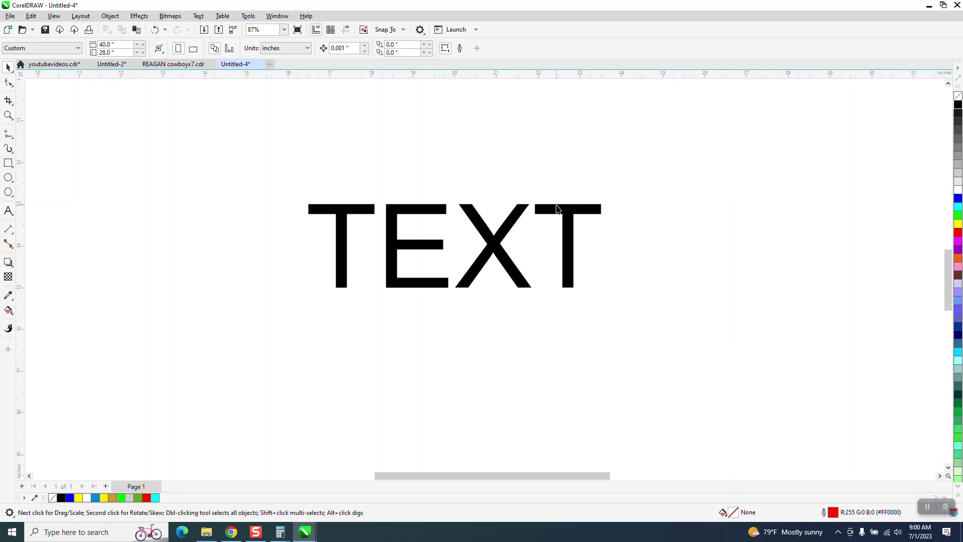
pyautogui.click(570, 217)
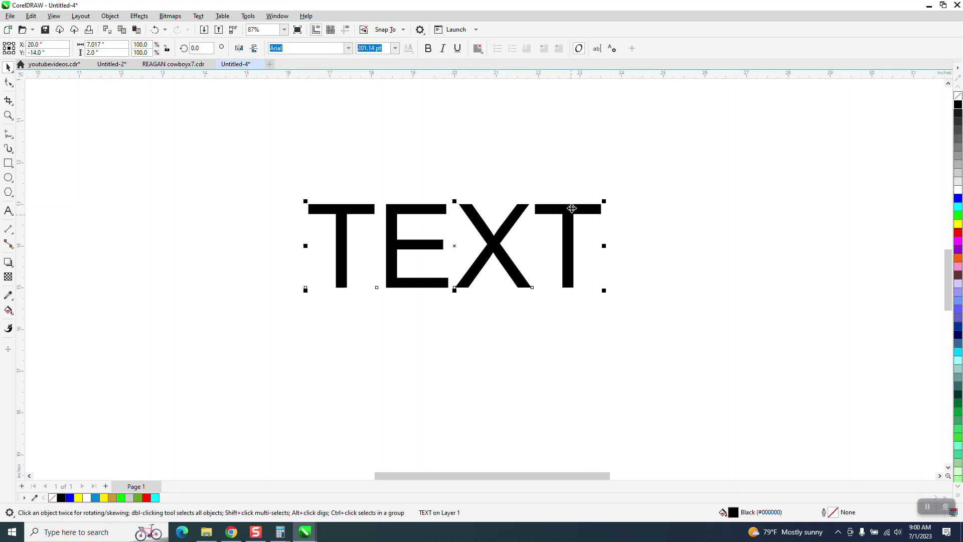
pyautogui.click(632, 49)
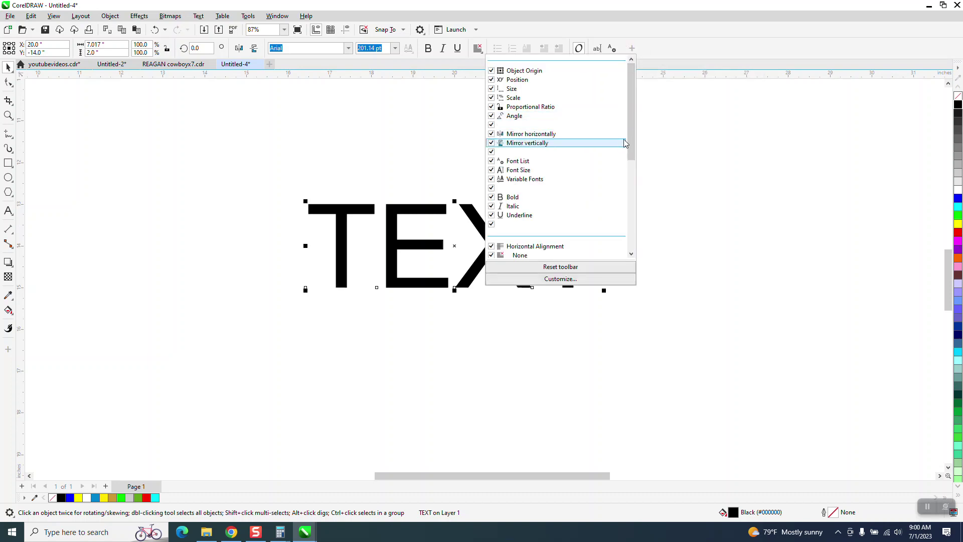
pyautogui.moveTo(628, 134)
pyautogui.mouseDown()
pyautogui.moveTo(631, 221)
pyautogui.moveTo(627, 122)
pyautogui.mouseUp()
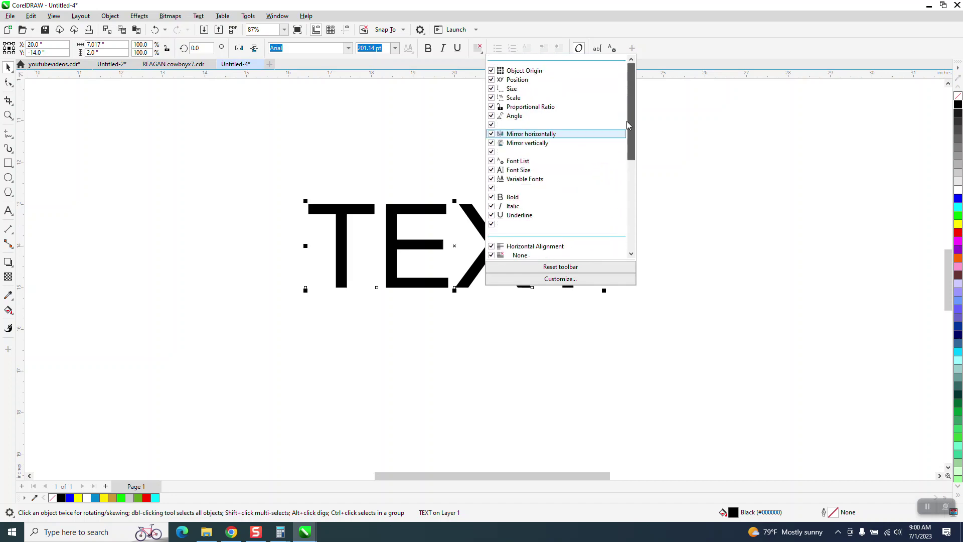
pyautogui.click(663, 140)
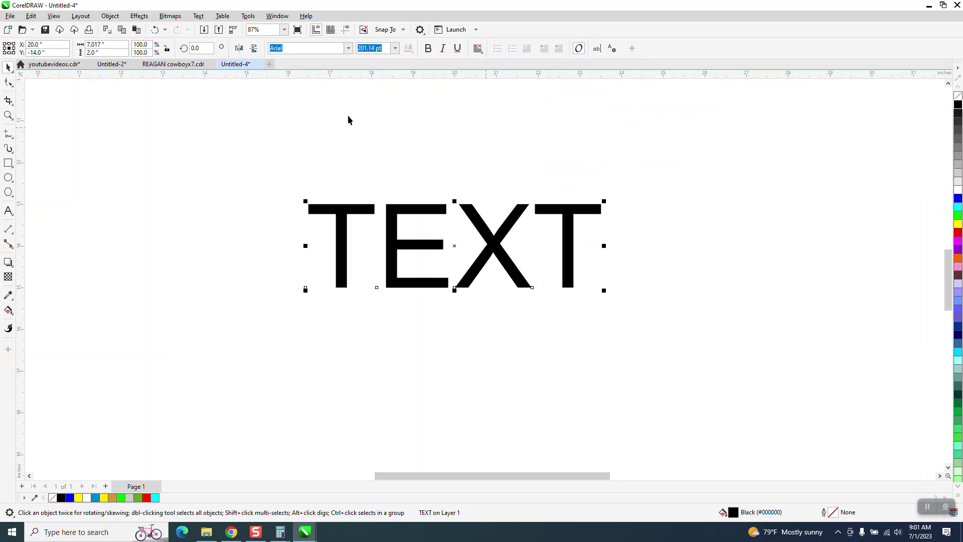
pyautogui.click(248, 16)
# Search 'OUTLINE', drag Outline Pen onto the text property bar, then cancel the Customization dialog.
pyautogui.moveTo(263, 32)
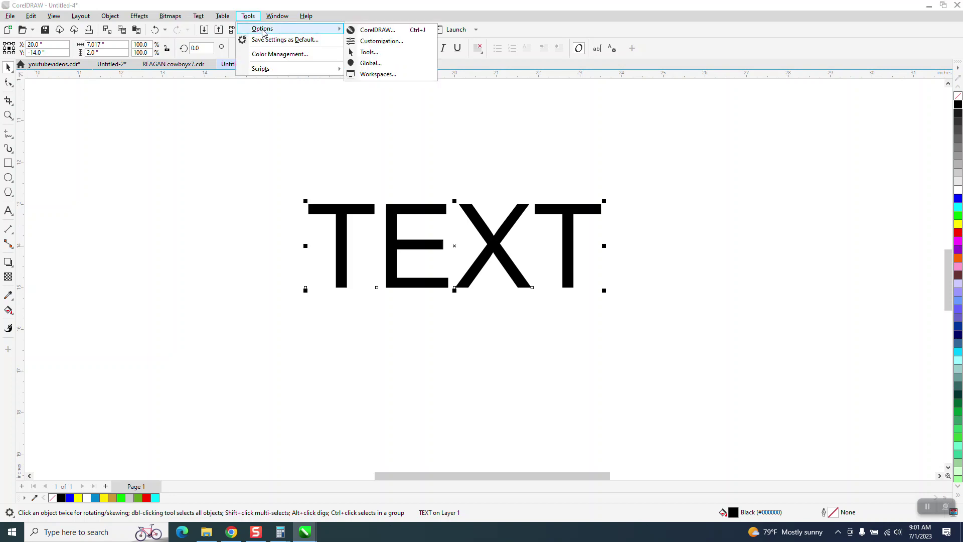
pyautogui.click(381, 41)
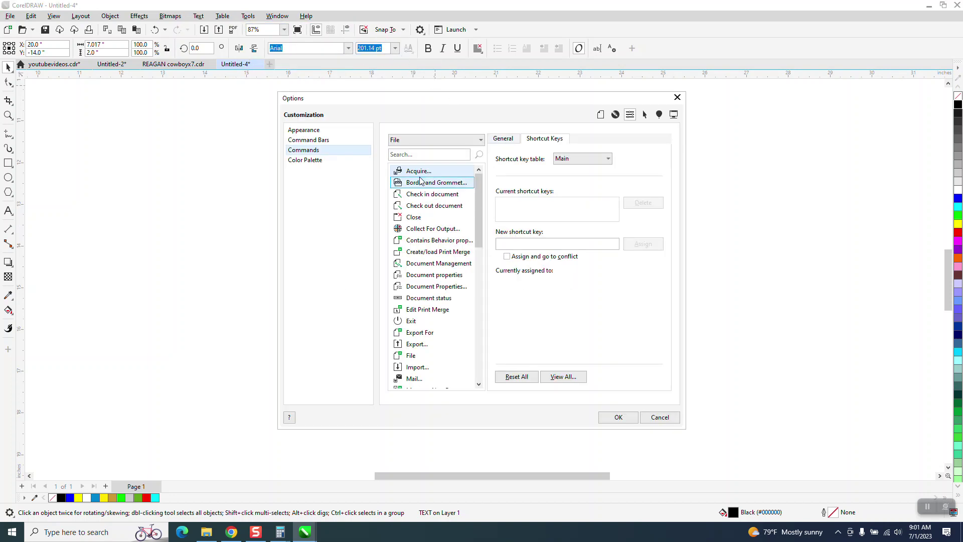
pyautogui.click(419, 155)
pyautogui.write('OUTLINE')
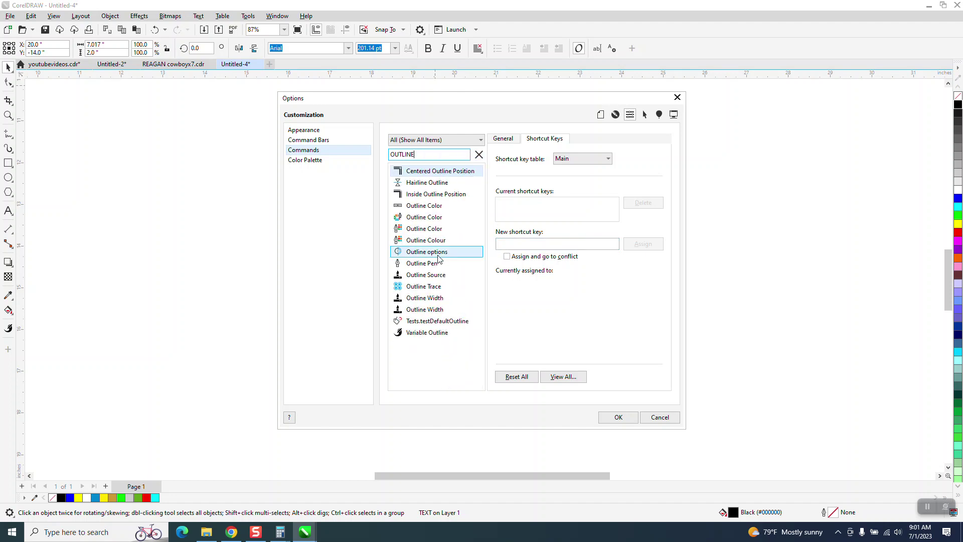
pyautogui.click(402, 264)
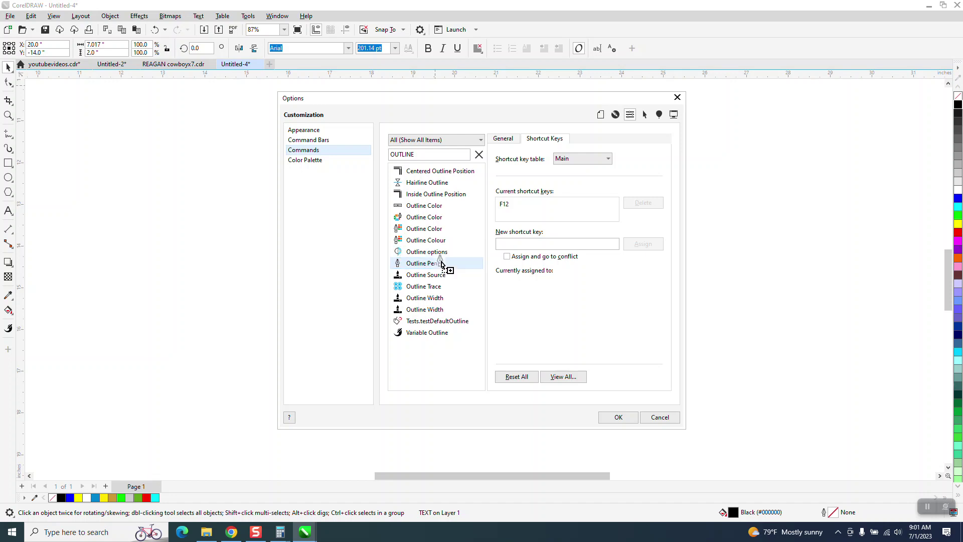
pyautogui.moveTo(442, 263); pyautogui.dragTo(666, 54)
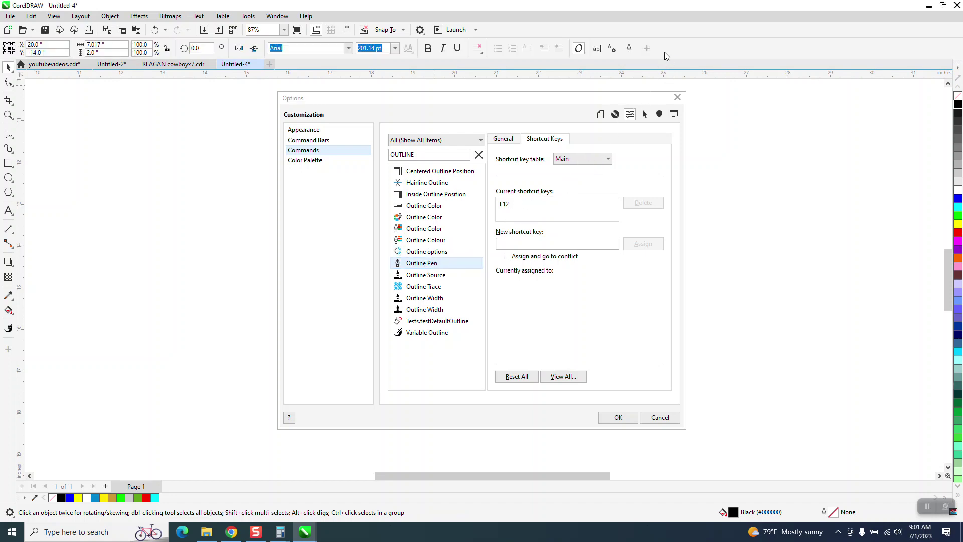
pyautogui.click(687, 95)
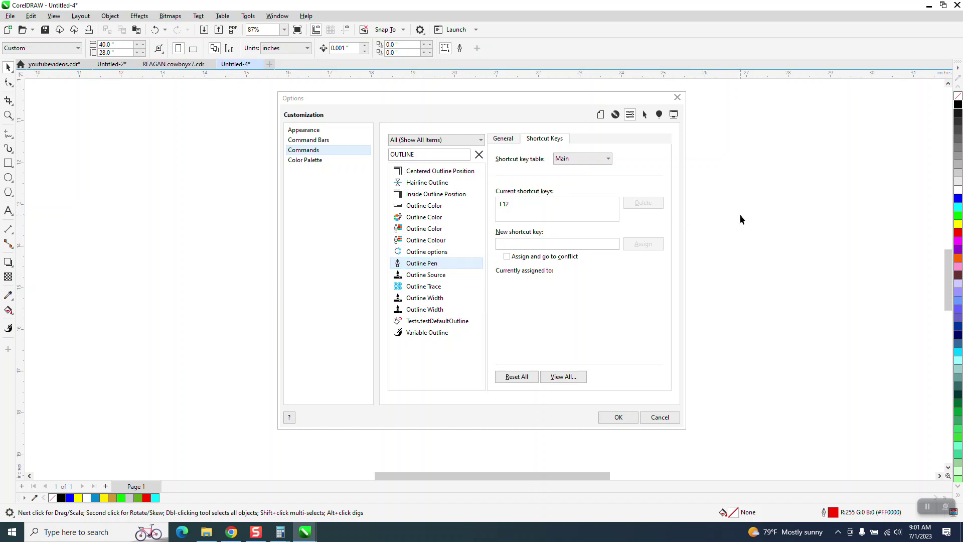
pyautogui.click(661, 416)
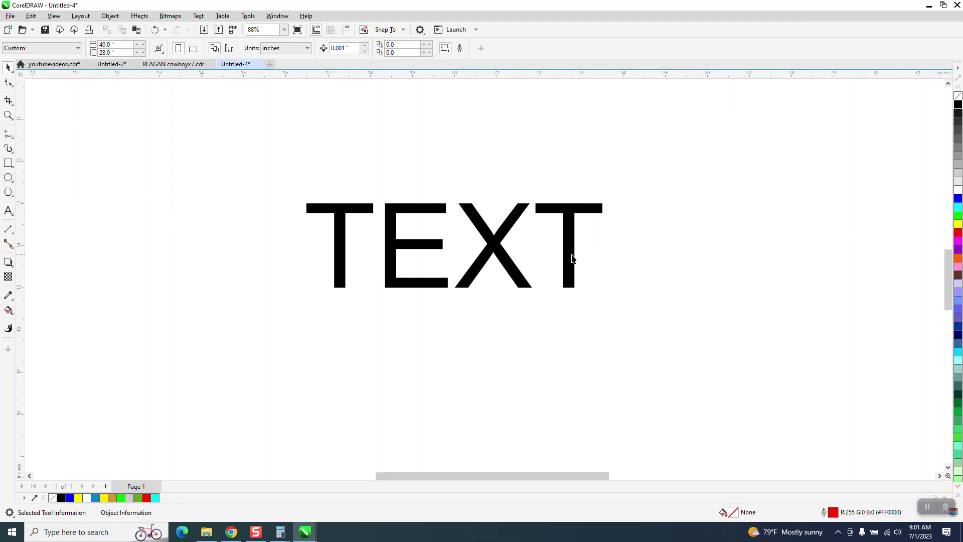
pyautogui.click(572, 258)
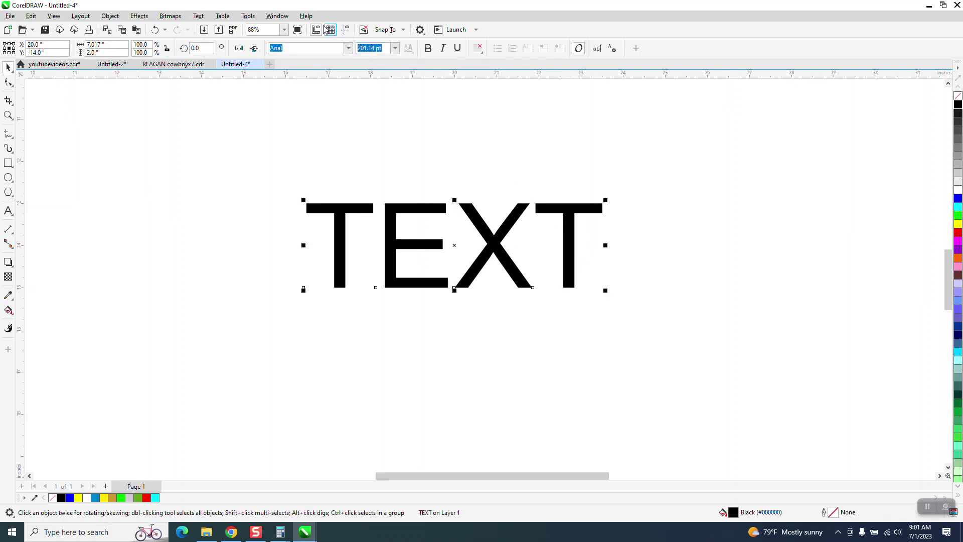
# Search 'OUTL' in Customization, place Outline Pen on the text property bar, and confirm with OK.
pyautogui.click(278, 16)
pyautogui.moveTo(247, 16)
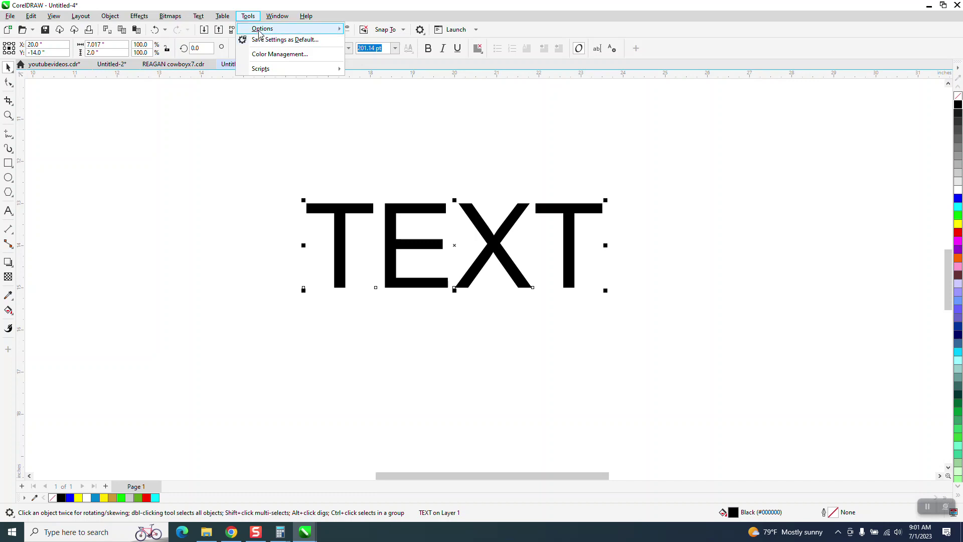
pyautogui.moveTo(326, 29)
pyautogui.click(365, 45)
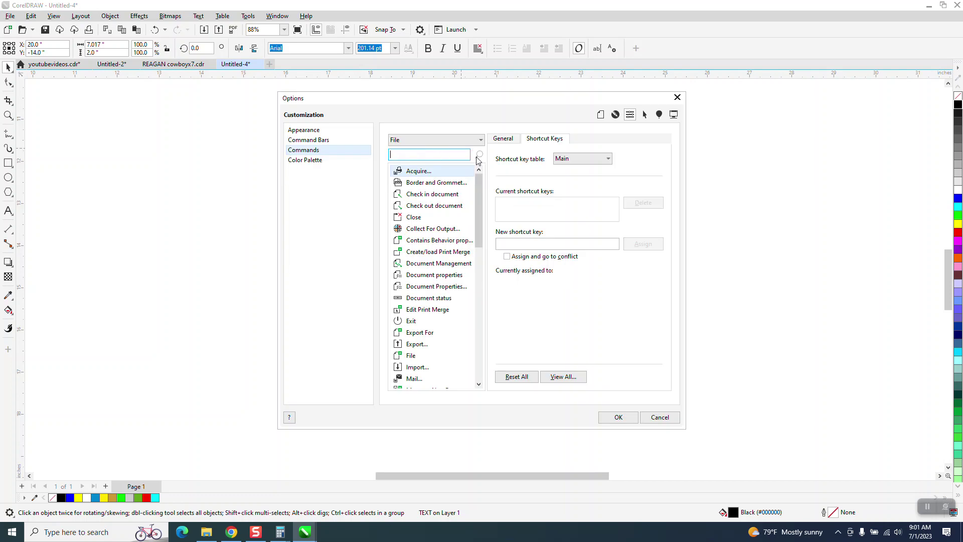
pyautogui.write('OUTL')
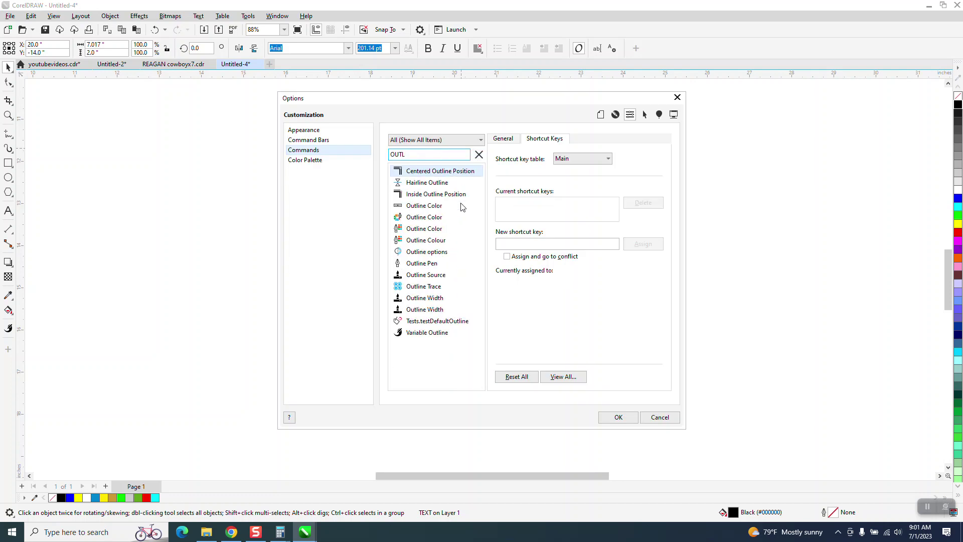
pyautogui.click(431, 265)
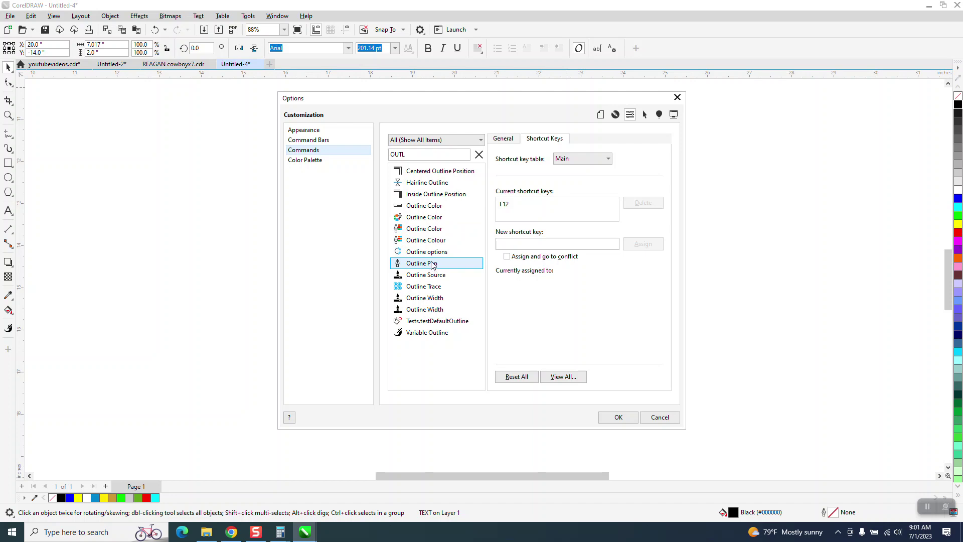
pyautogui.click(661, 56)
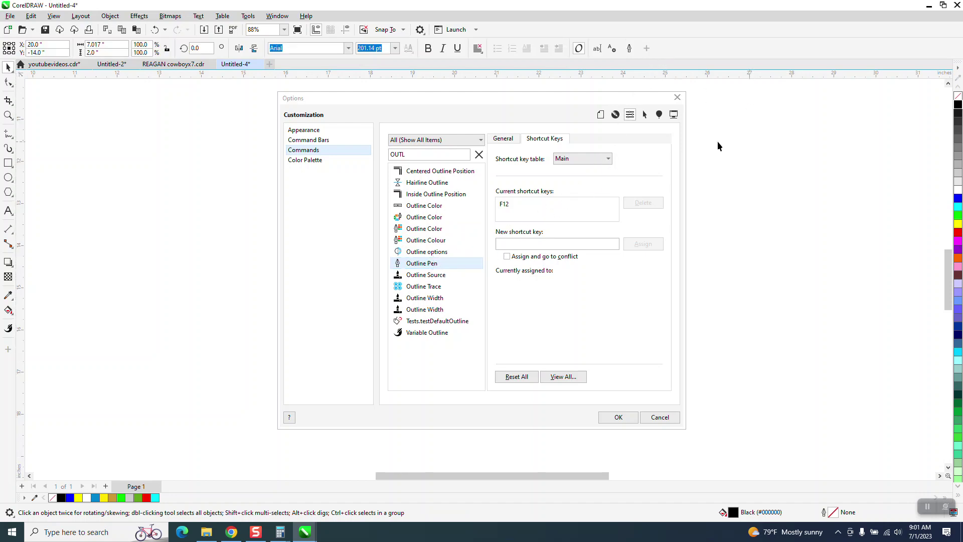
pyautogui.click(618, 418)
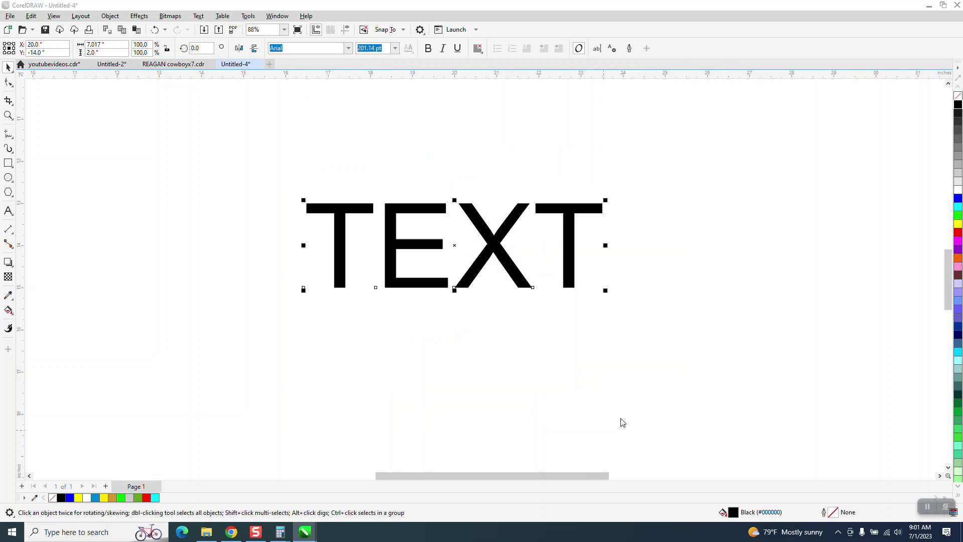
pyautogui.click(692, 242)
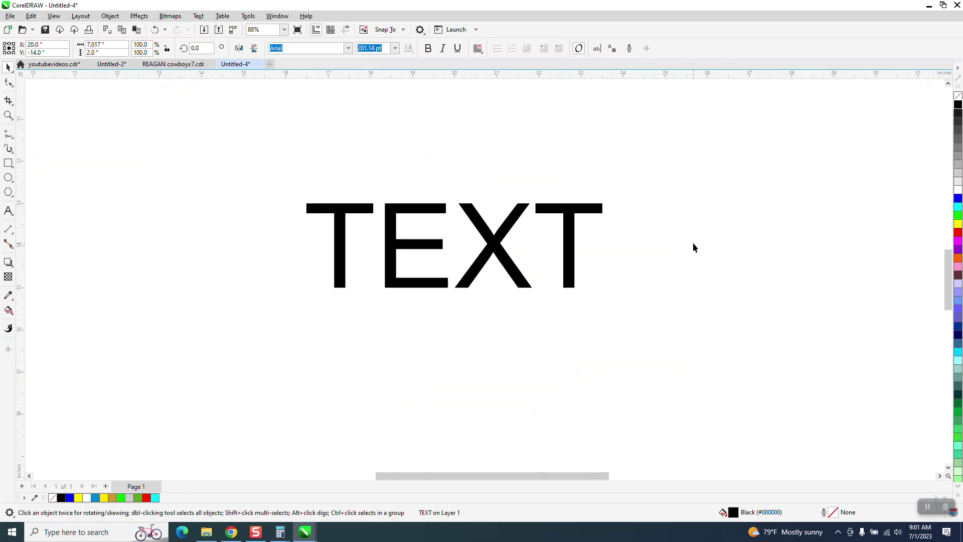
pyautogui.click(572, 216)
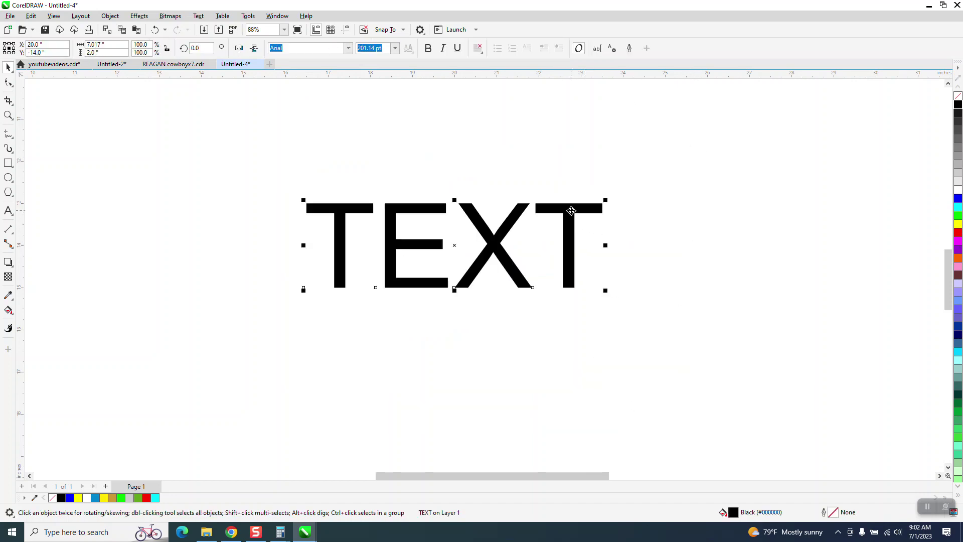
# Test the new Outline Pen button, then save the settings as new document defaults.
pyautogui.click(629, 49)
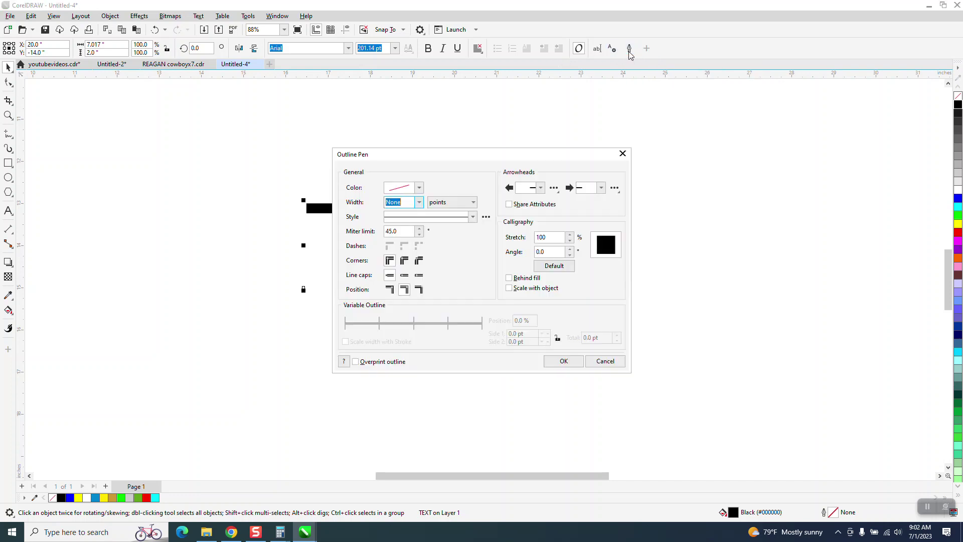
pyautogui.click(623, 154)
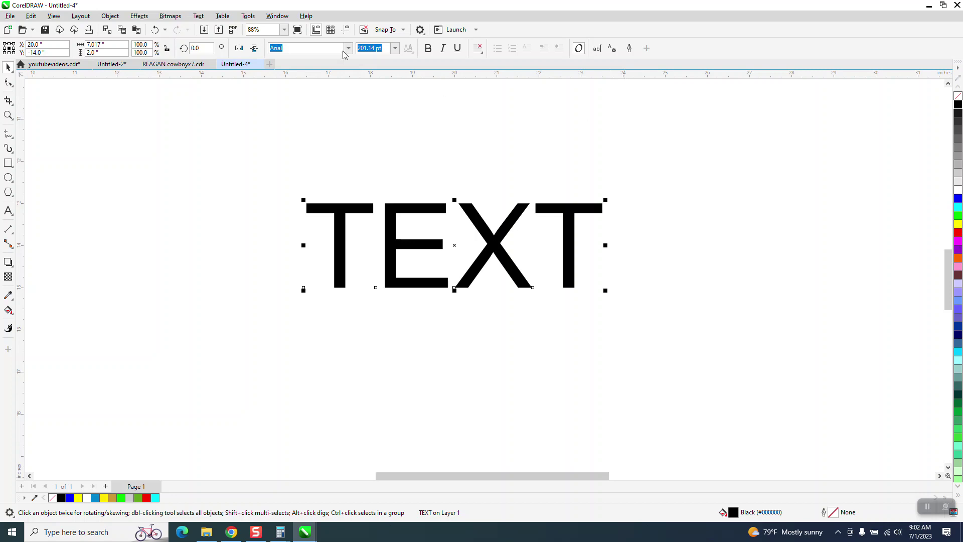
pyautogui.click(248, 16)
pyautogui.moveTo(251, 32)
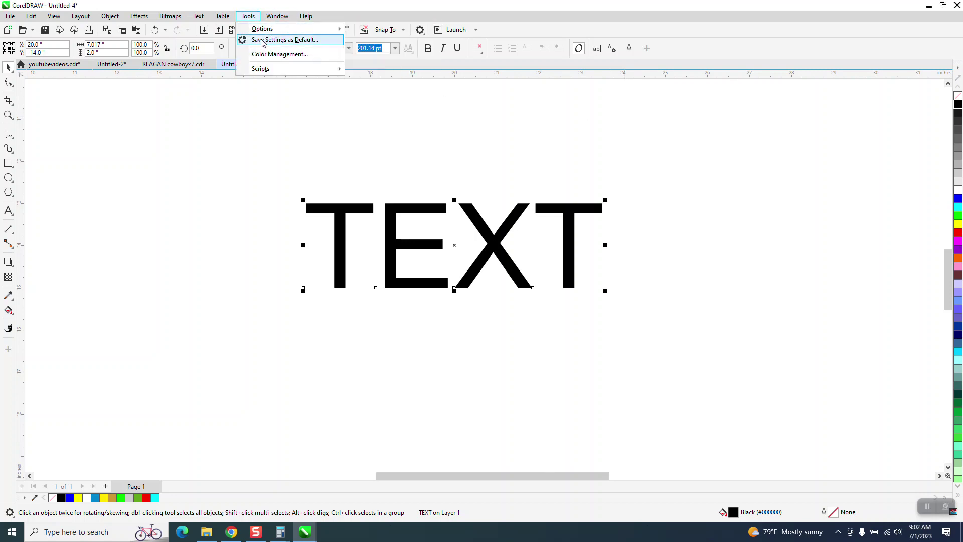
pyautogui.click(261, 41)
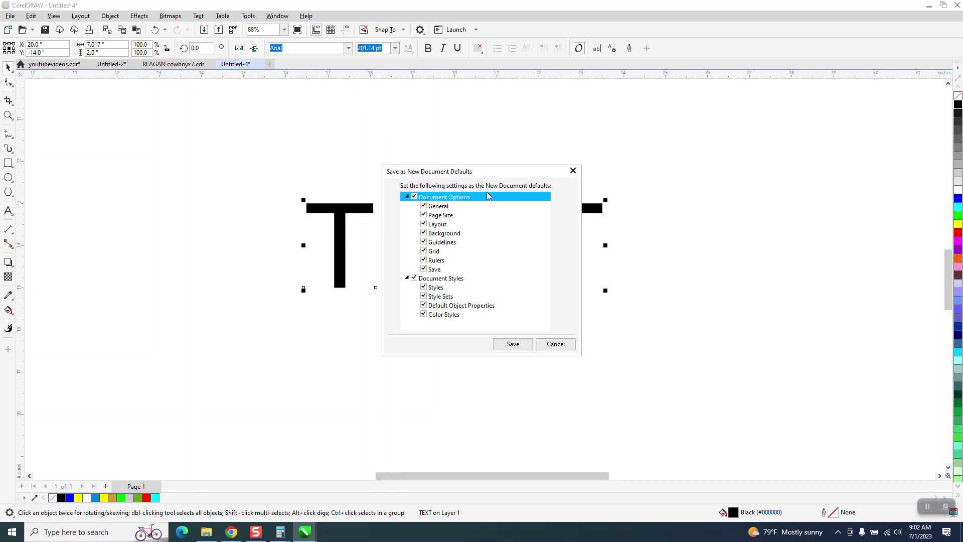
pyautogui.click(508, 346)
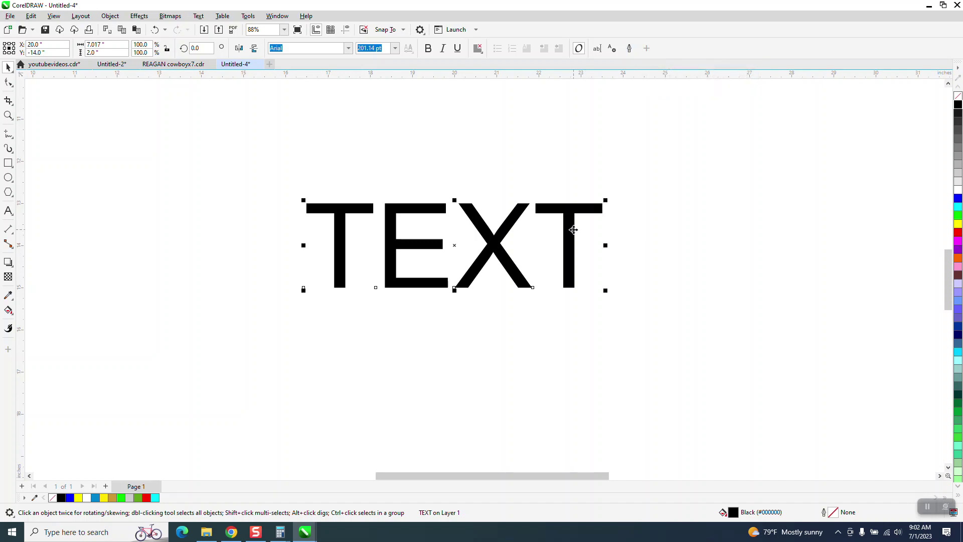
# Deselect the TEXT and zoom in closely on it.
pyautogui.click(85, 158)
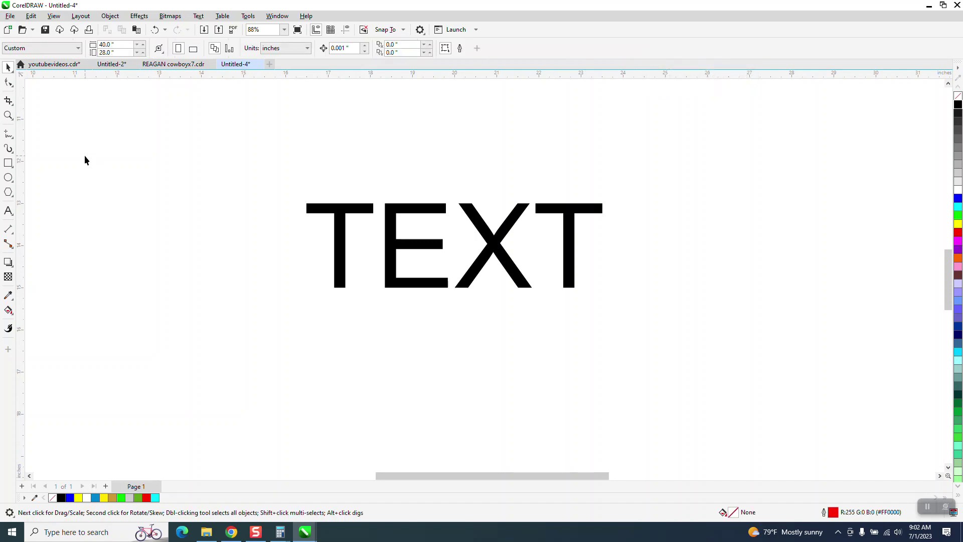
pyautogui.click(8, 115)
pyautogui.moveTo(279, 180); pyautogui.dragTo(674, 333)
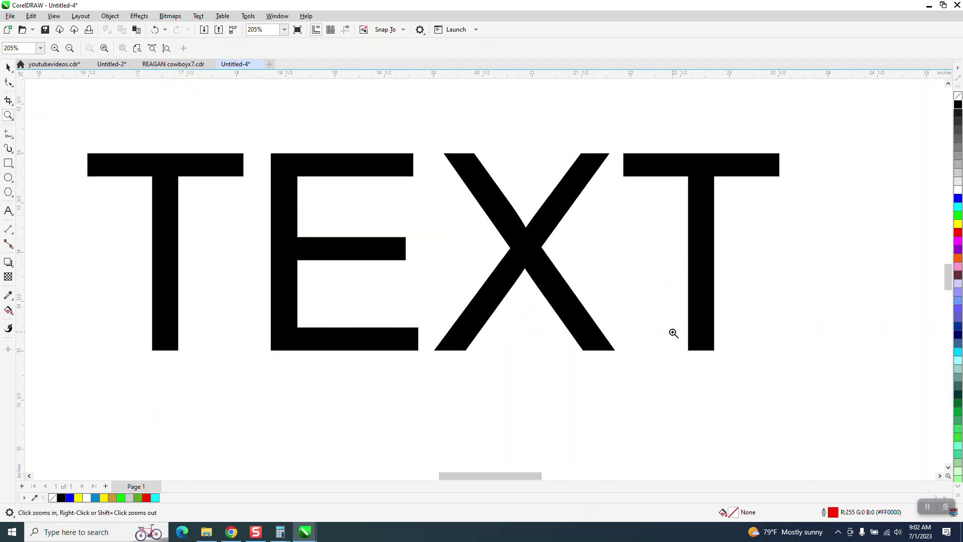